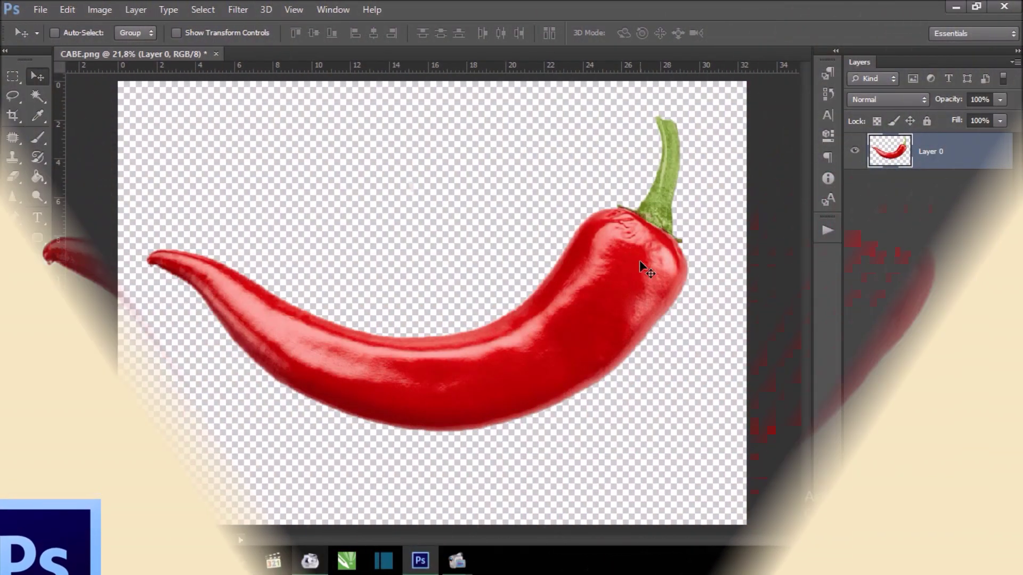
Nudge Layer 0 with the chilli pepper slightly upward on the canvas.
left_click_drag(640, 262, 644, 250)
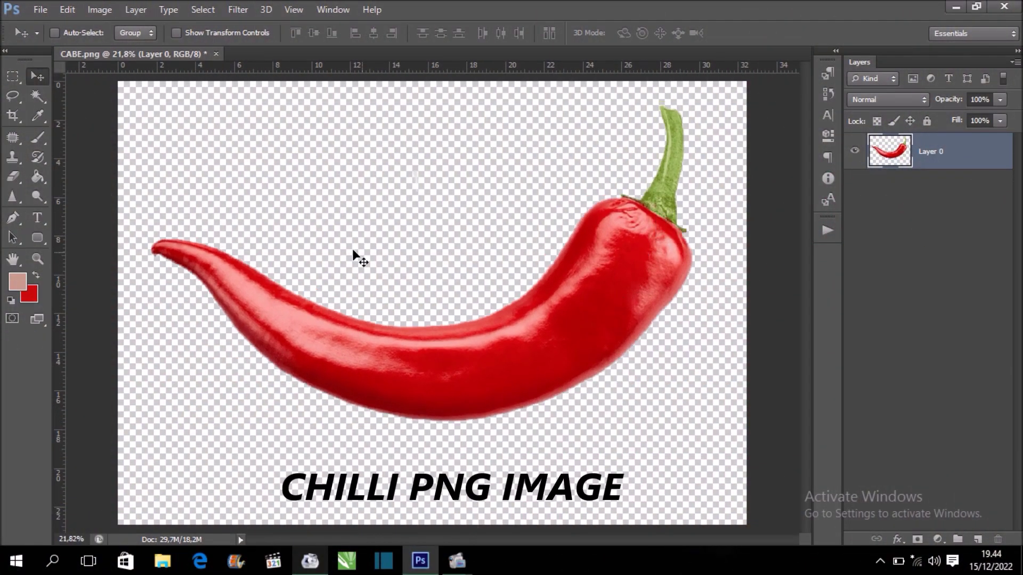
Type white PEDASS over the chilli and scale it up proportionally across the pepper.
left_click(37, 217)
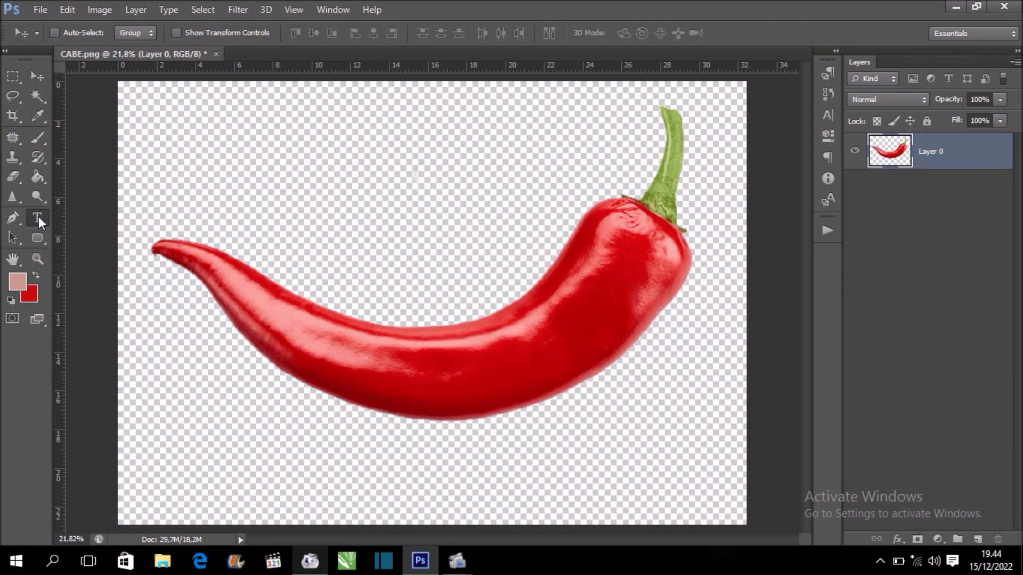
left_click(326, 222)
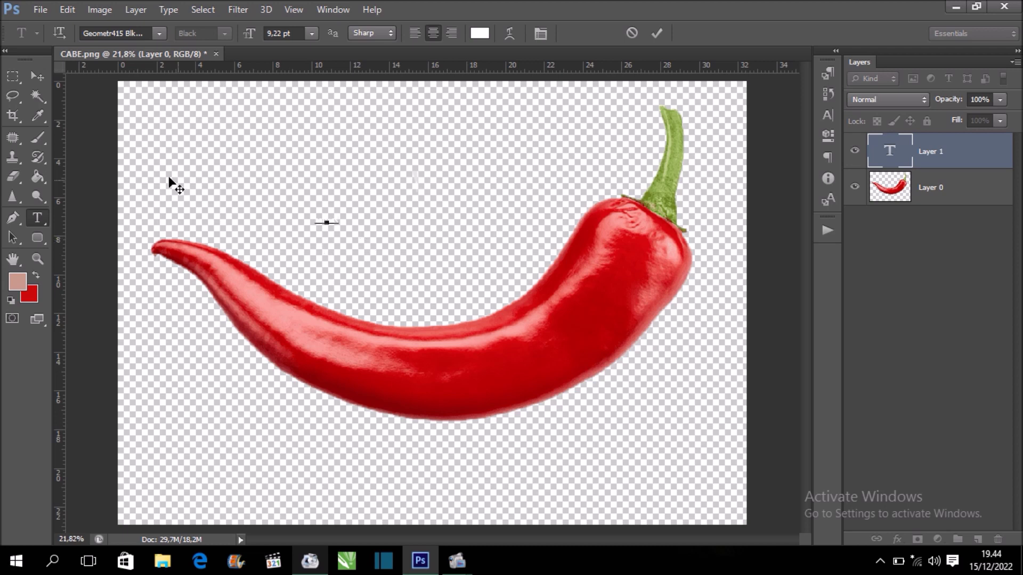
left_click(30, 79)
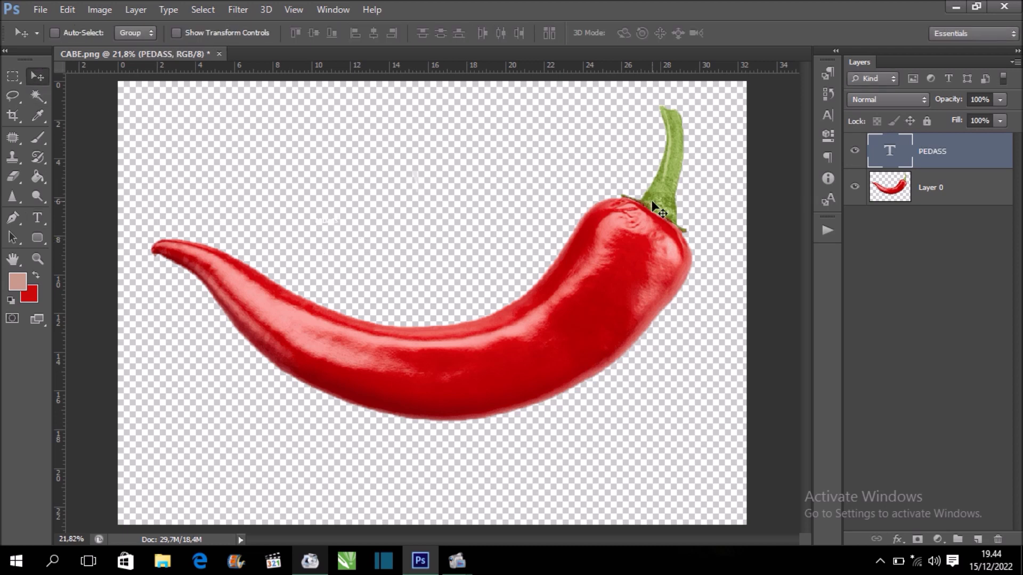
key("ctrl+t")
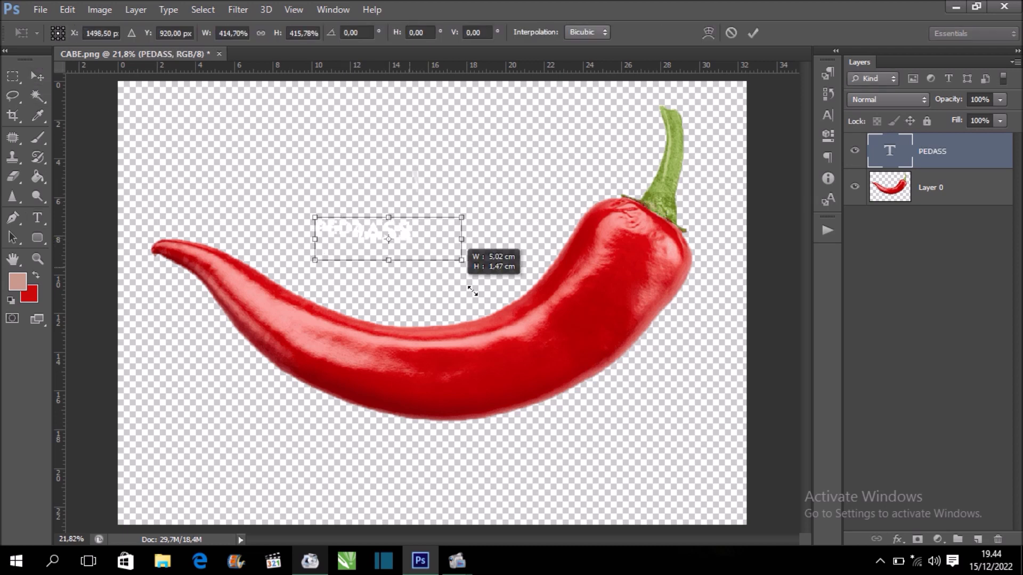
mouse_move(342, 226)
left_mouse_down()
mouse_move(582, 295)
mouse_move(526, 283)
left_mouse_up()
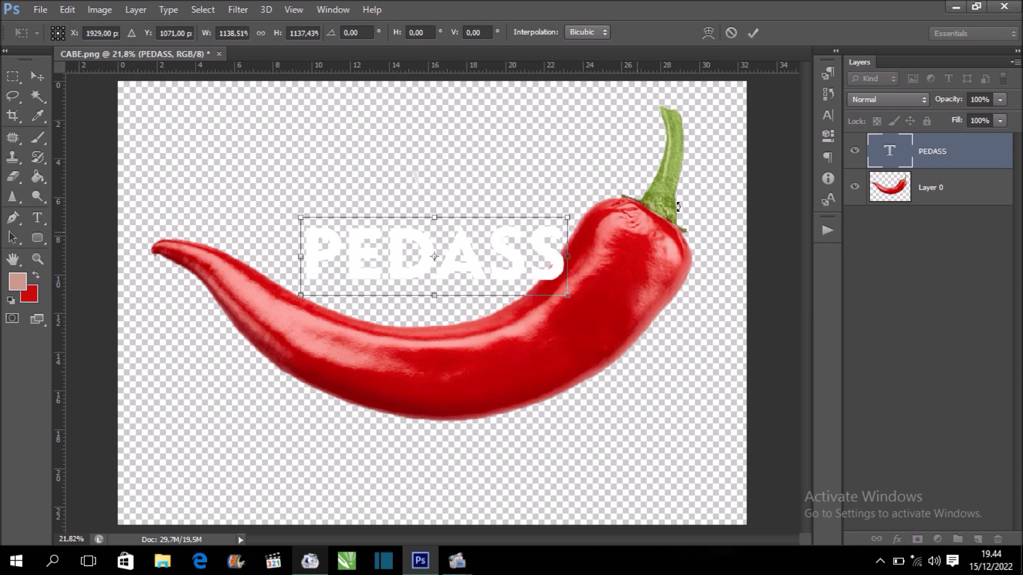
left_click(759, 33)
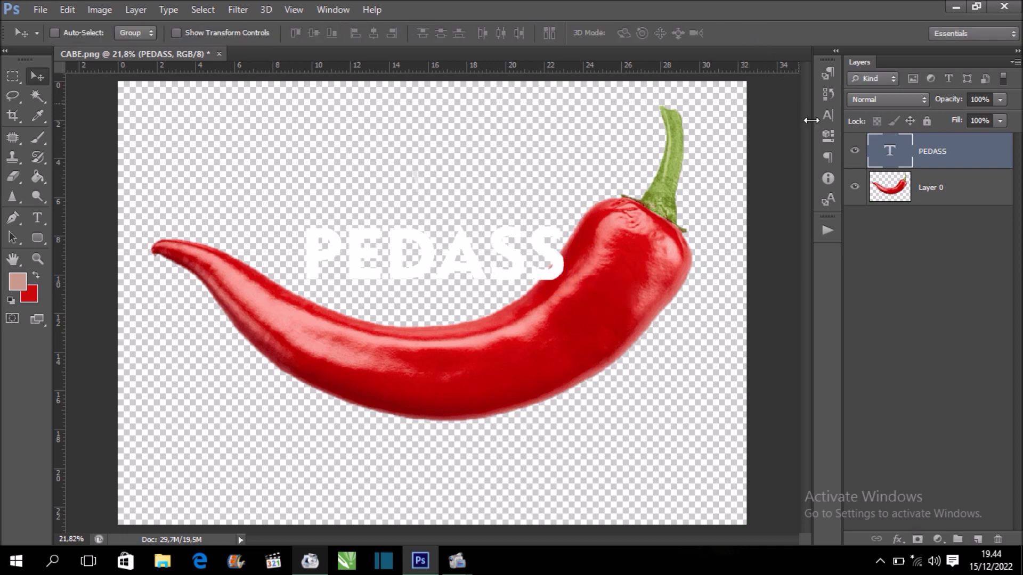
left_click(830, 116)
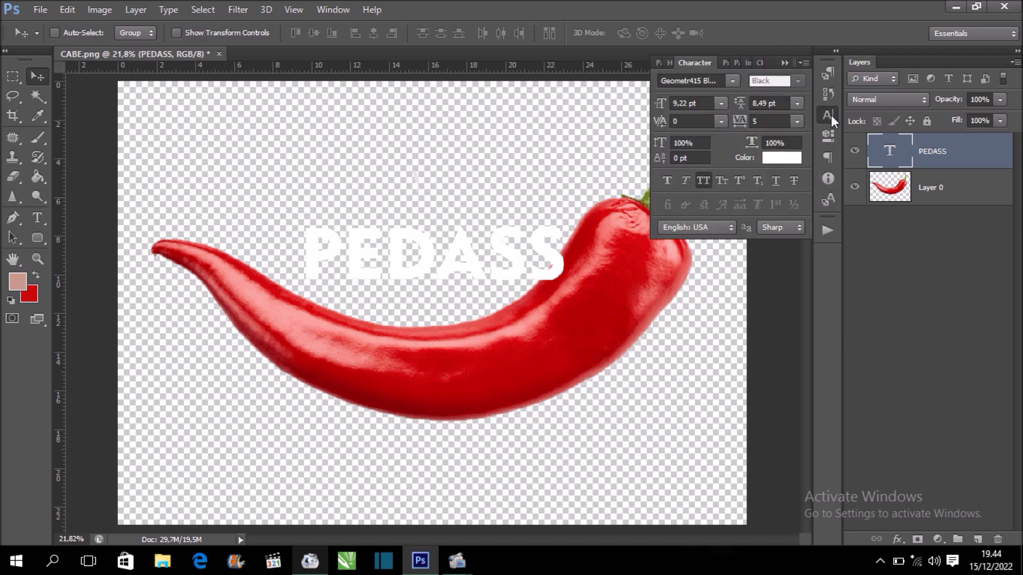
Change the PEDASS text colour to near-black 040404 via the Character panel.
left_click(801, 158)
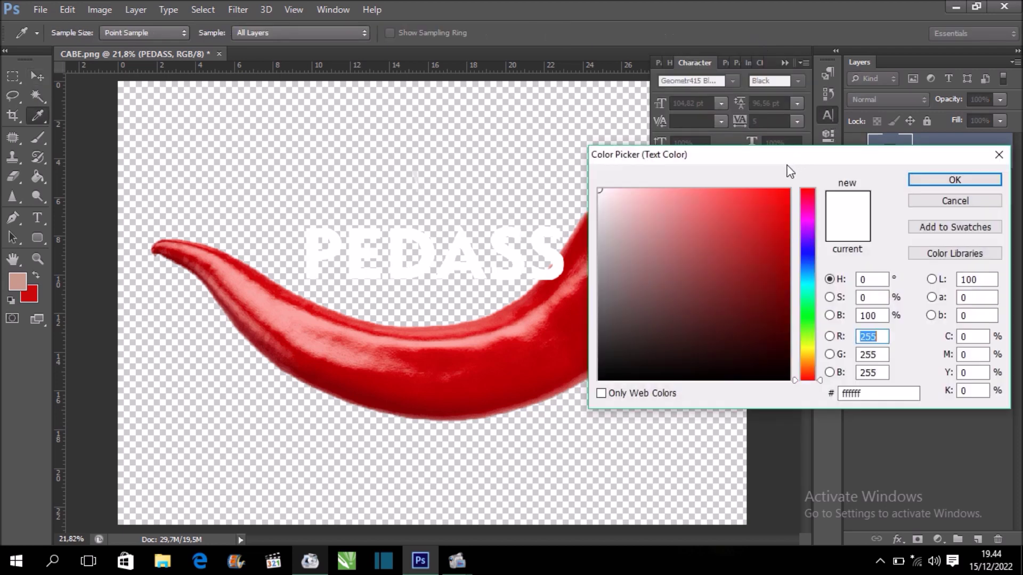
left_click_drag(662, 279, 599, 377)
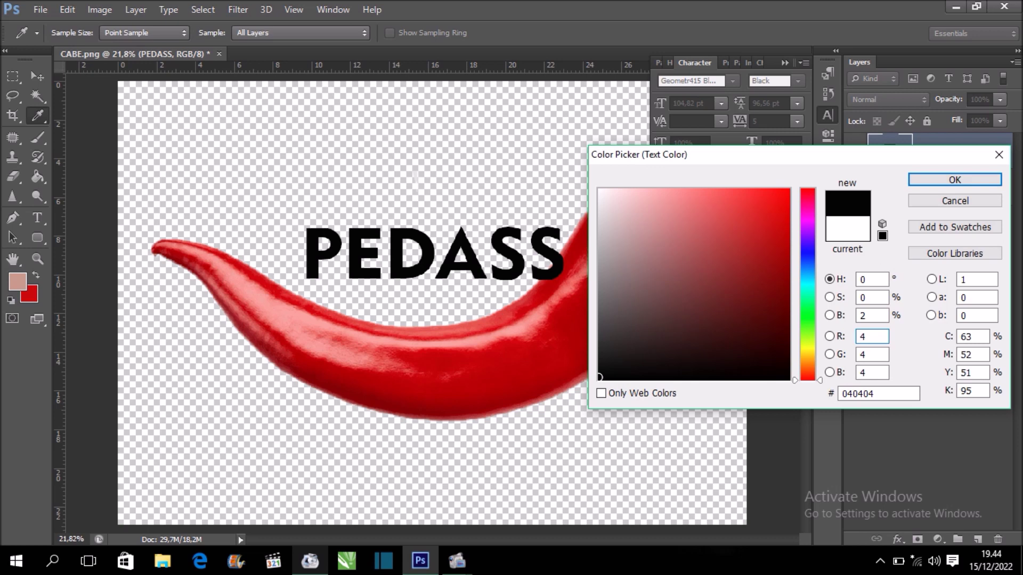
left_click(962, 181)
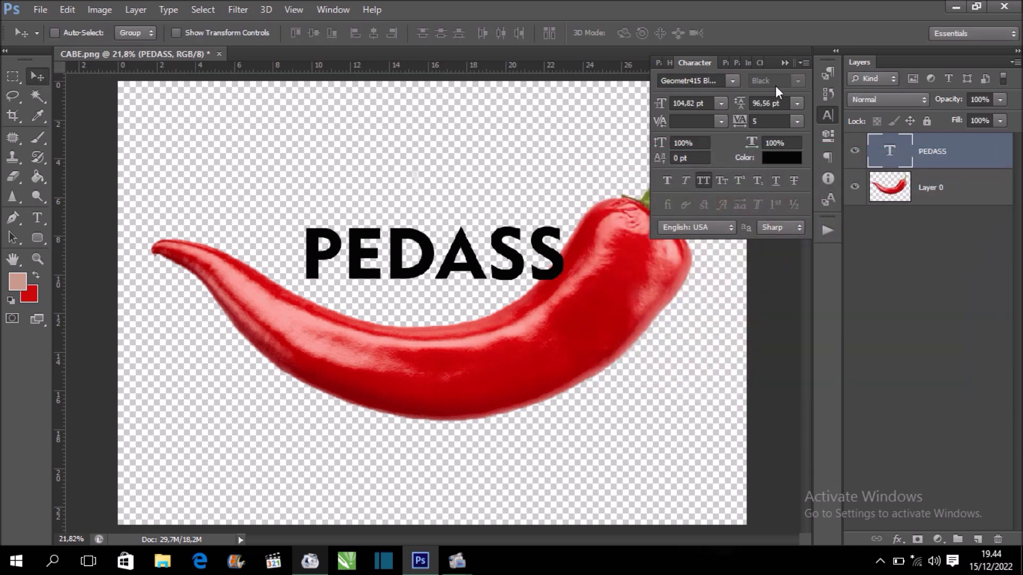
left_click(783, 62)
Move PEDASS down onto the chilli body and scale it to about 116%.
mouse_move(522, 251)
left_mouse_down()
mouse_move(522, 347)
mouse_move(510, 340)
left_mouse_up()
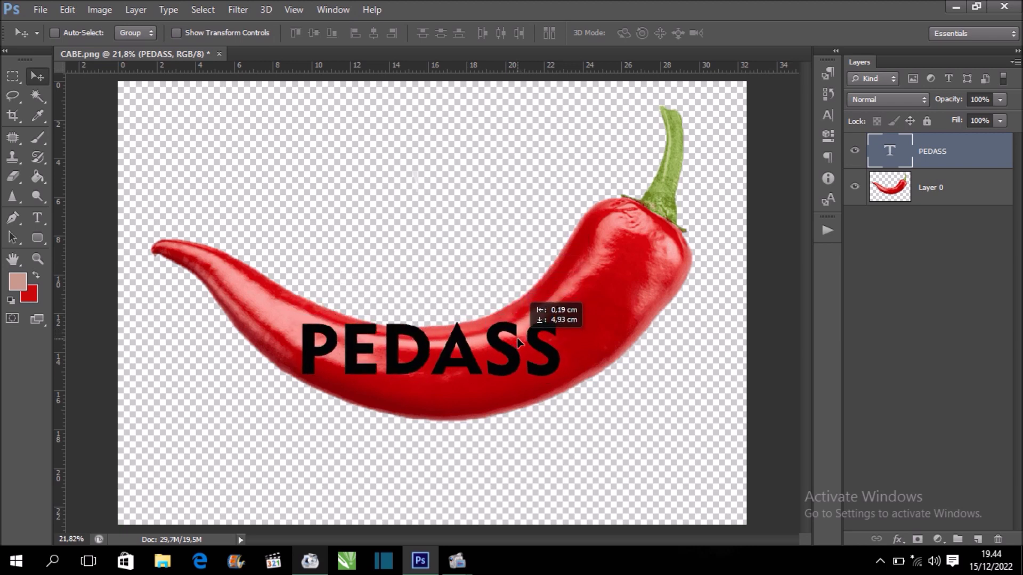
key("ctrl+t")
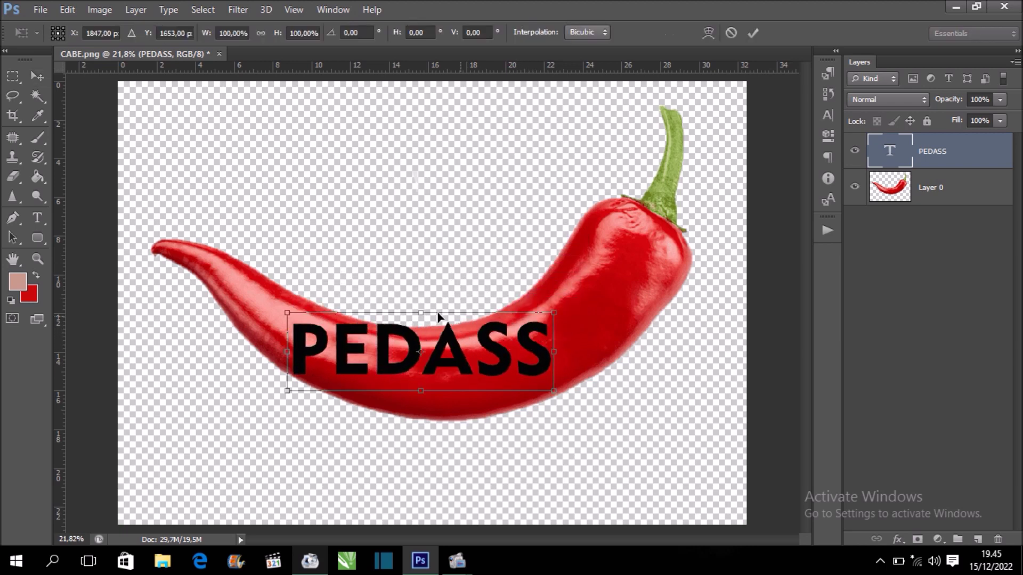
left_click_drag(286, 314, 259, 305)
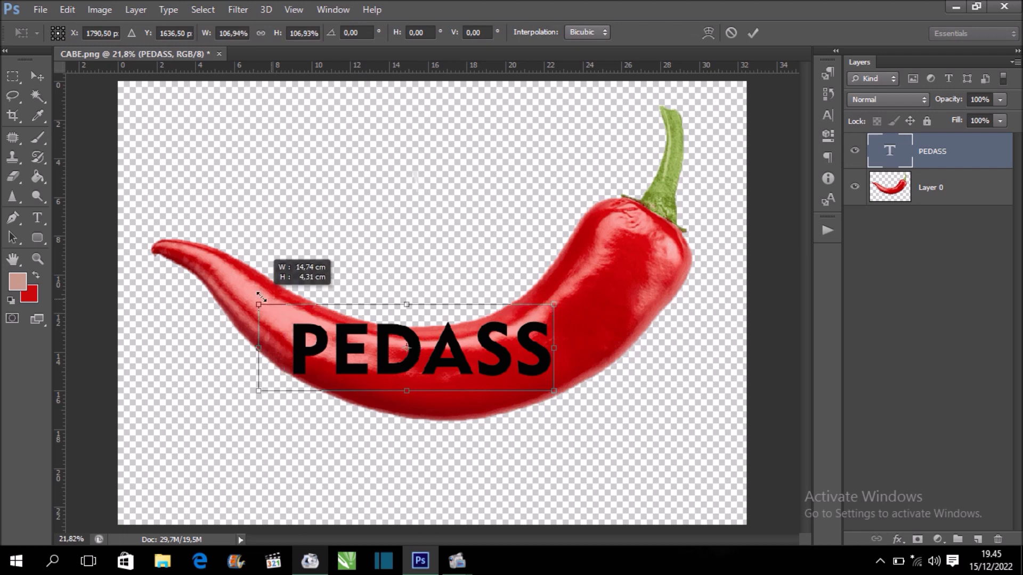
left_click_drag(511, 320, 535, 318)
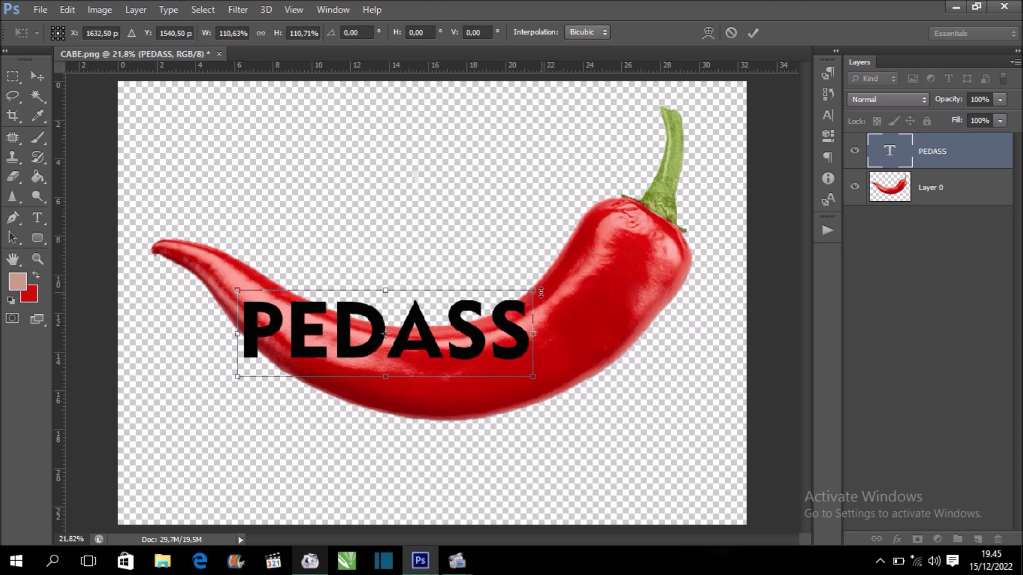
left_click_drag(532, 291, 548, 288)
left_click_drag(492, 333, 491, 340)
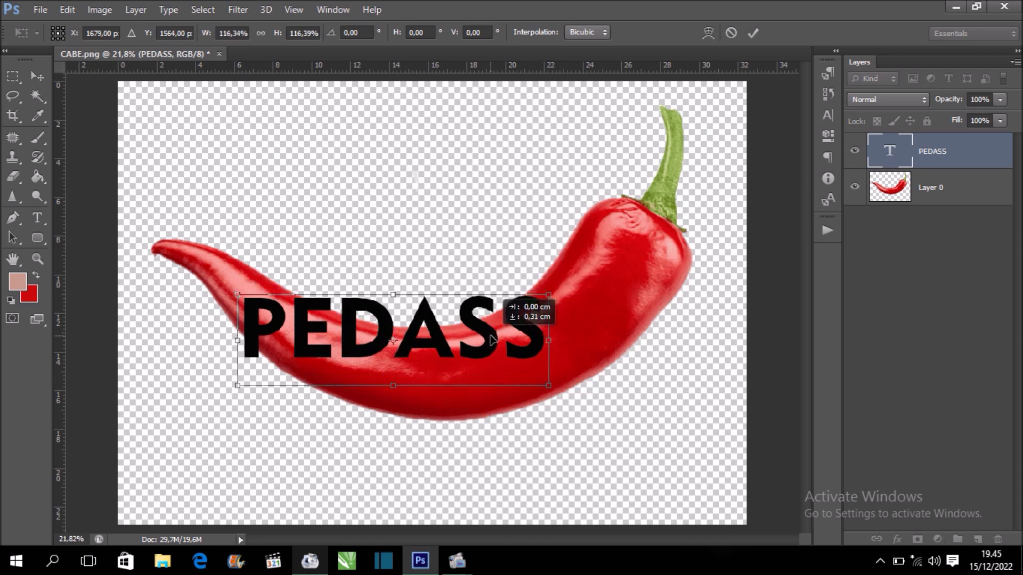
key("Down")
key("Down")
key("Down")
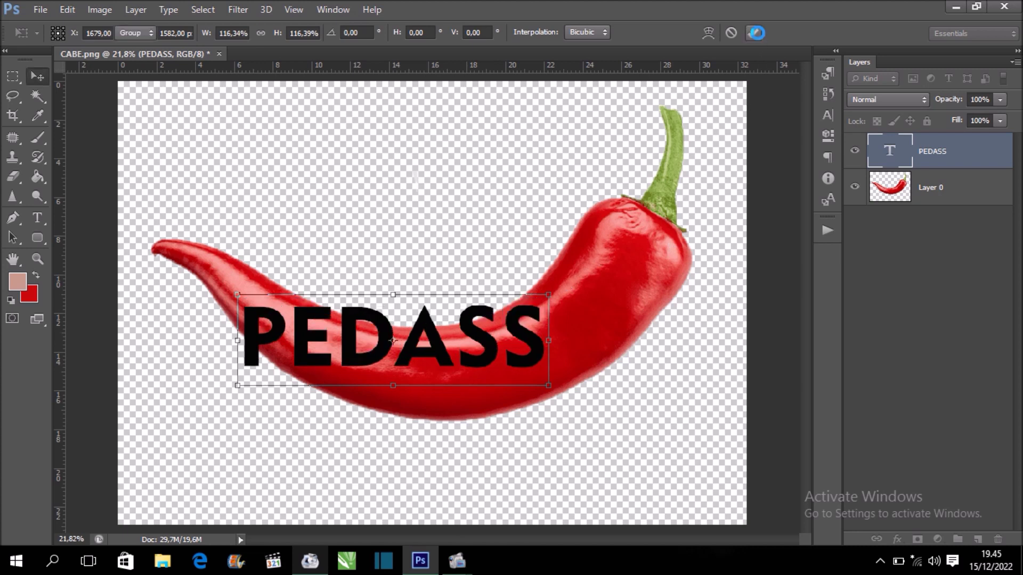
left_click(756, 33)
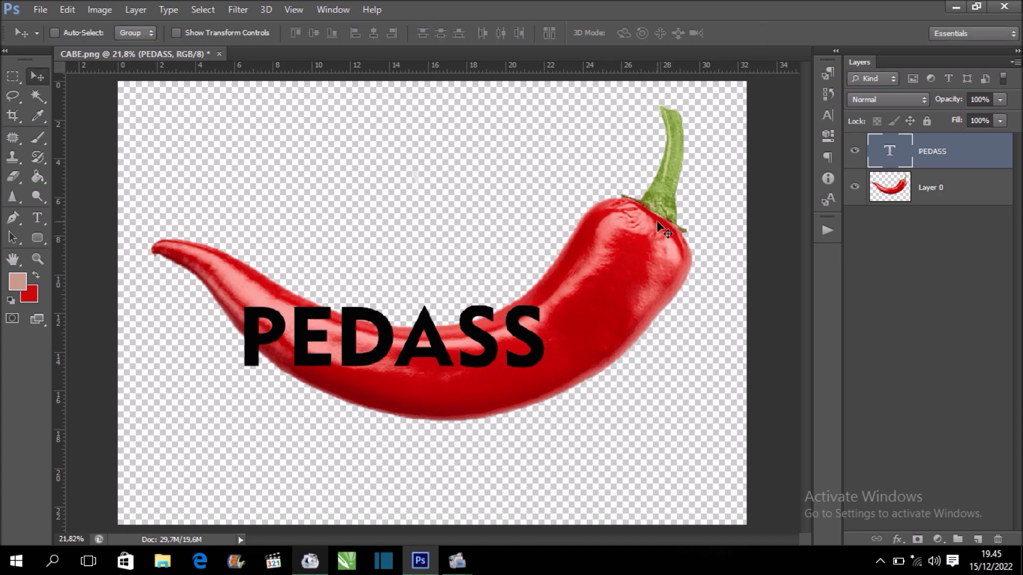
right_click(971, 142)
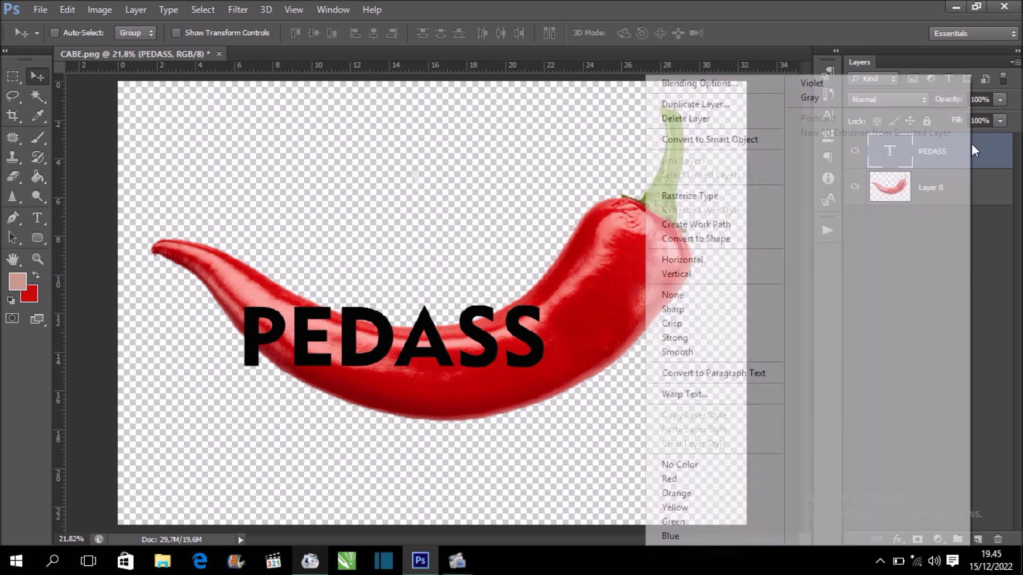
Rasterize the PEDASS type layer and enter Free Transform in Warp mode.
left_click(748, 197)
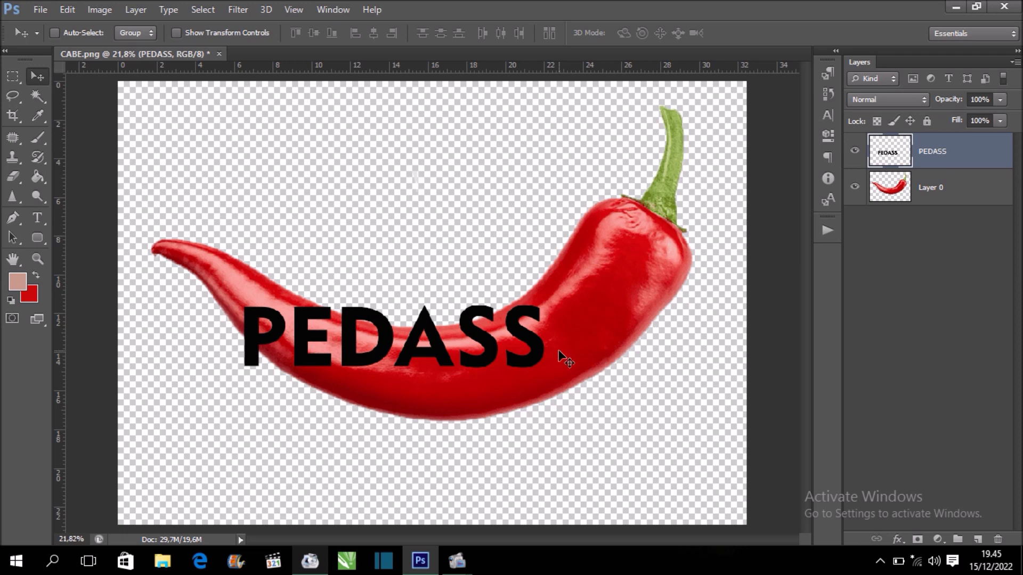
key("ctrl+t")
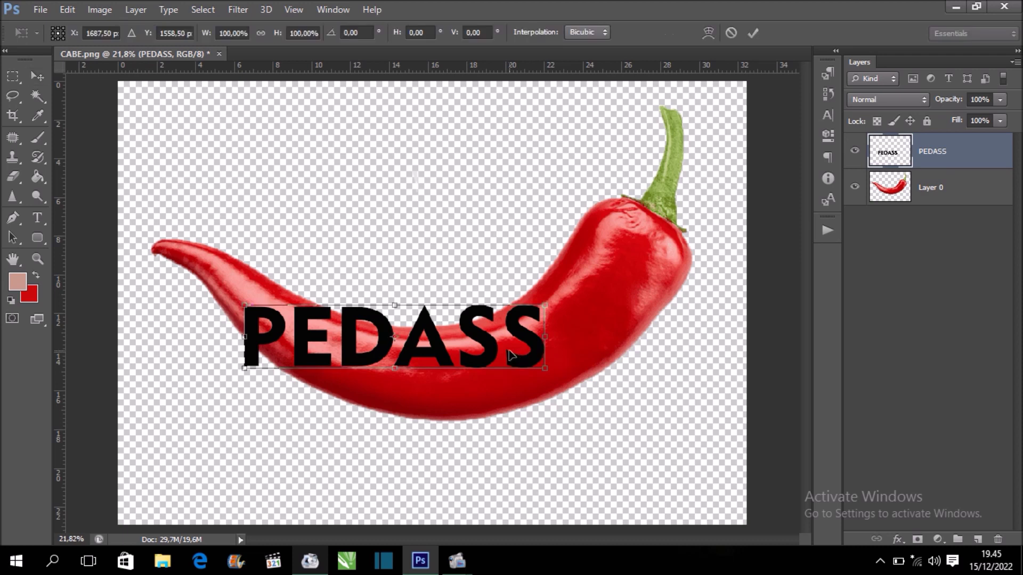
left_click(708, 34)
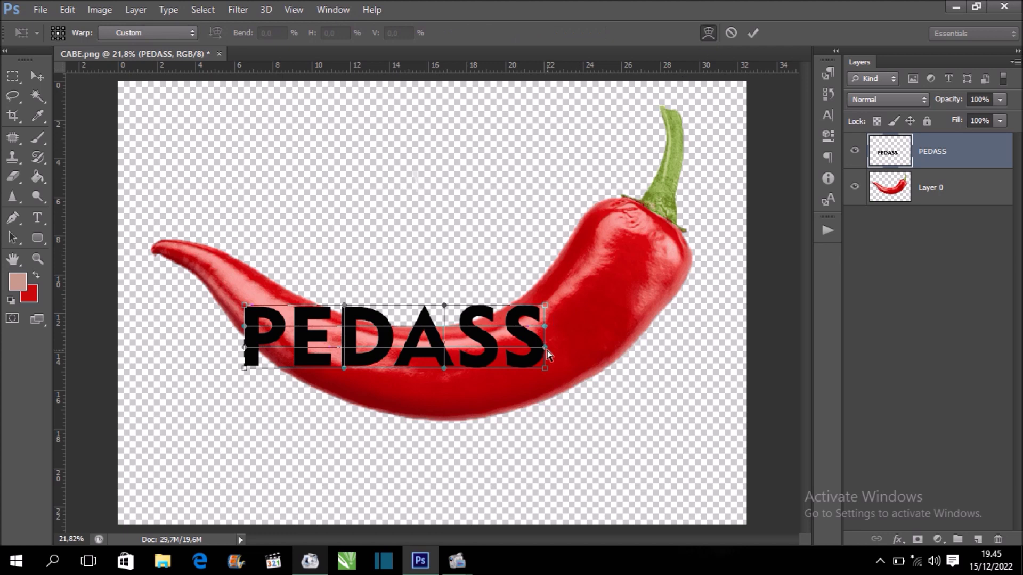
Drag the warp grid corners and edges so PEDASS roughly follows the chilli's curve.
key("ctrl+plus")
key("ctrl+plus")
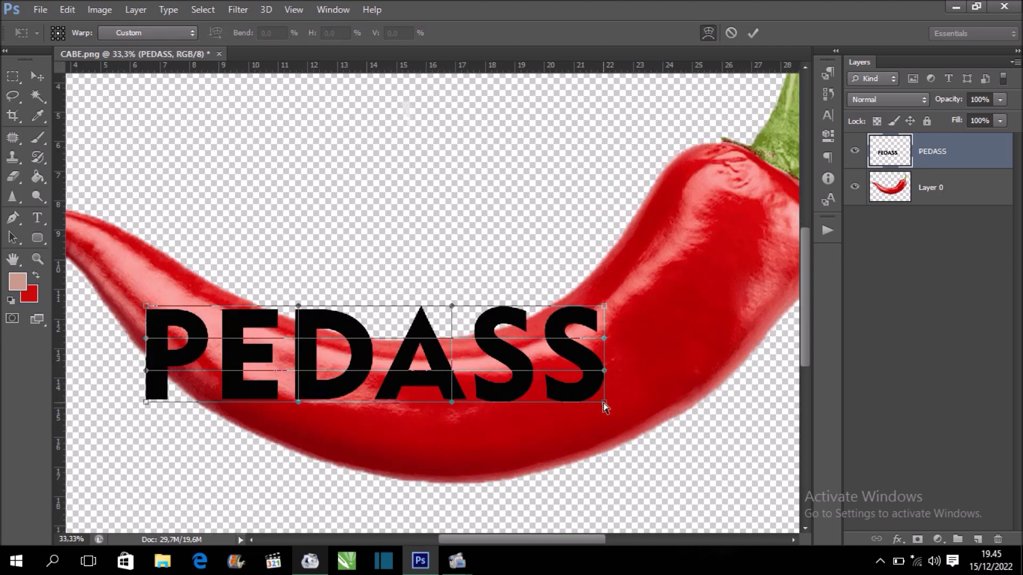
left_click_drag(298, 403, 292, 468)
left_click_drag(146, 307, 187, 256)
left_click_drag(146, 402, 152, 378)
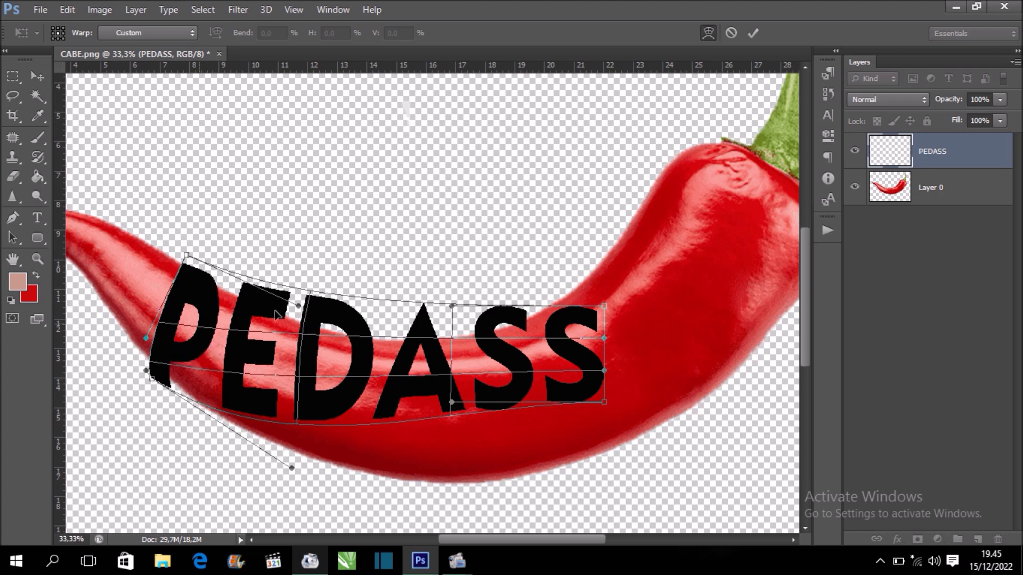
left_click_drag(299, 305, 288, 351)
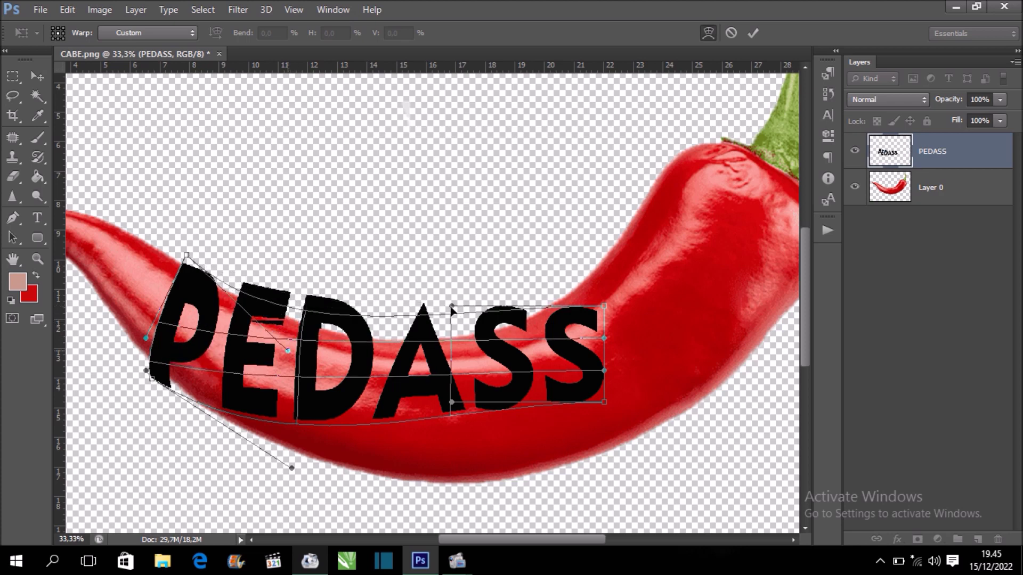
left_click_drag(452, 337, 451, 334)
left_click_drag(452, 403, 443, 498)
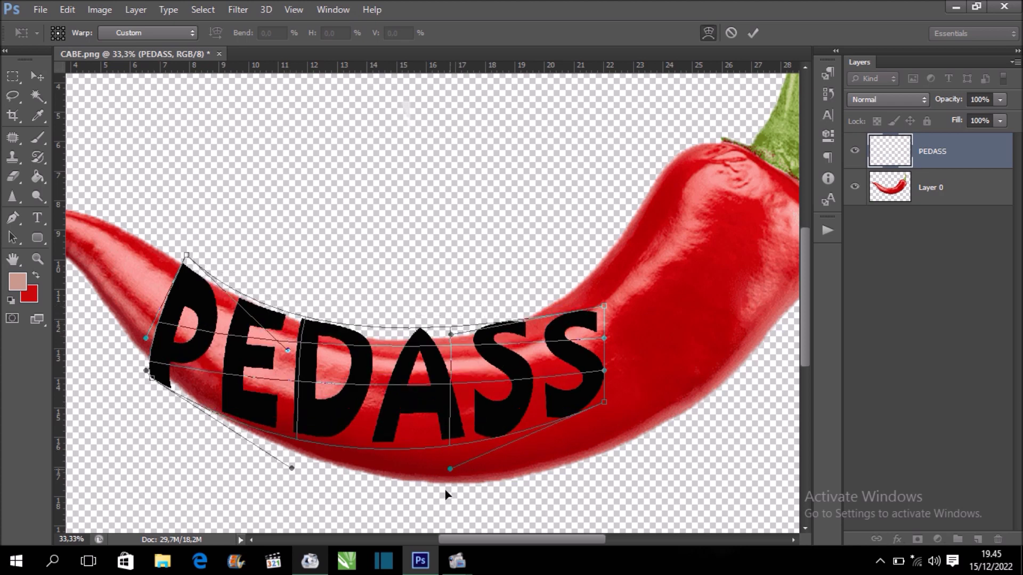
left_click_drag(606, 402, 612, 459)
left_click_drag(604, 306, 580, 277)
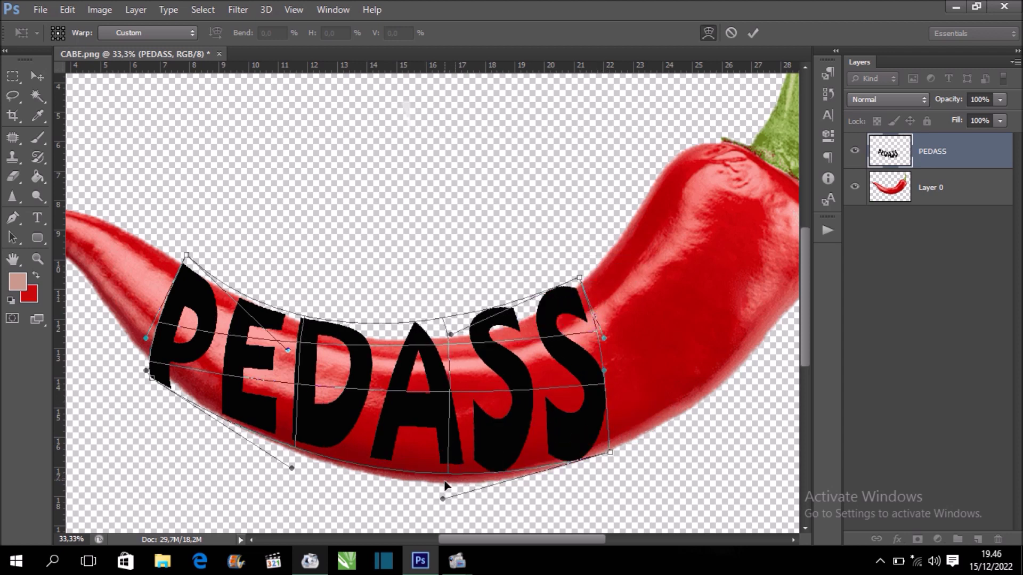
left_click_drag(447, 482, 446, 486)
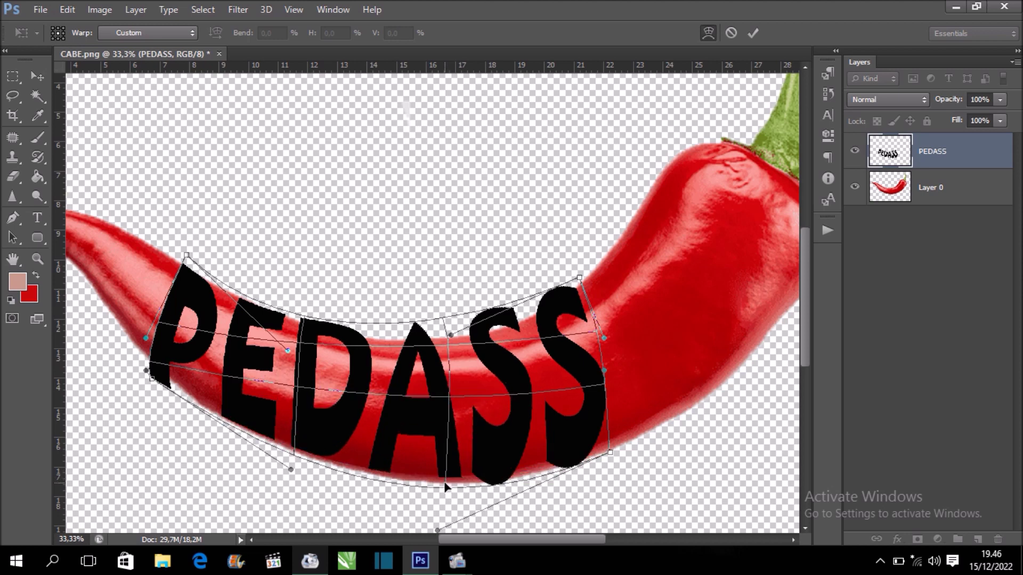
Fine-tune the warp around the P, D, A and final S, then commit it.
left_click_drag(450, 335, 456, 364)
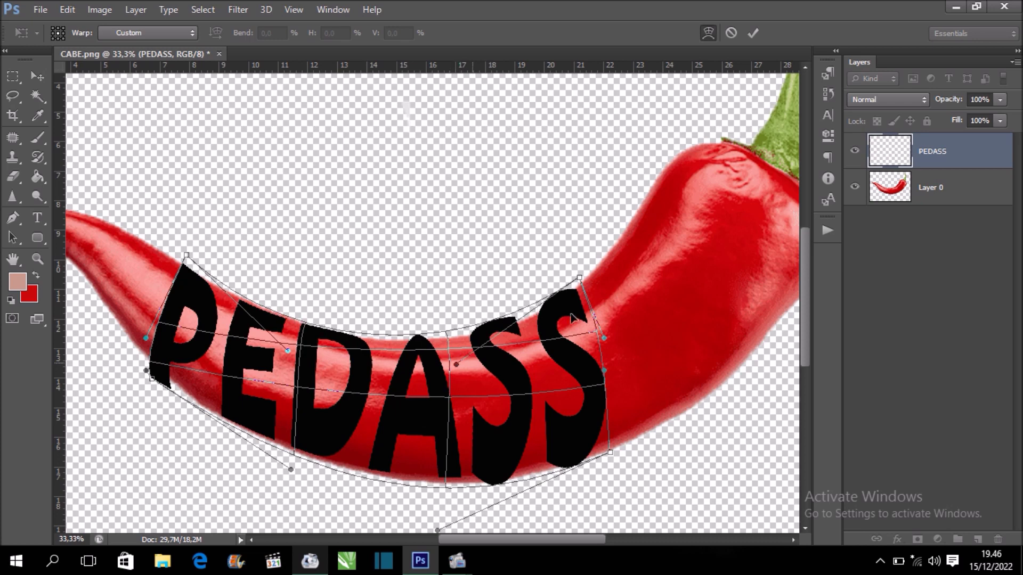
left_click_drag(603, 339, 606, 371)
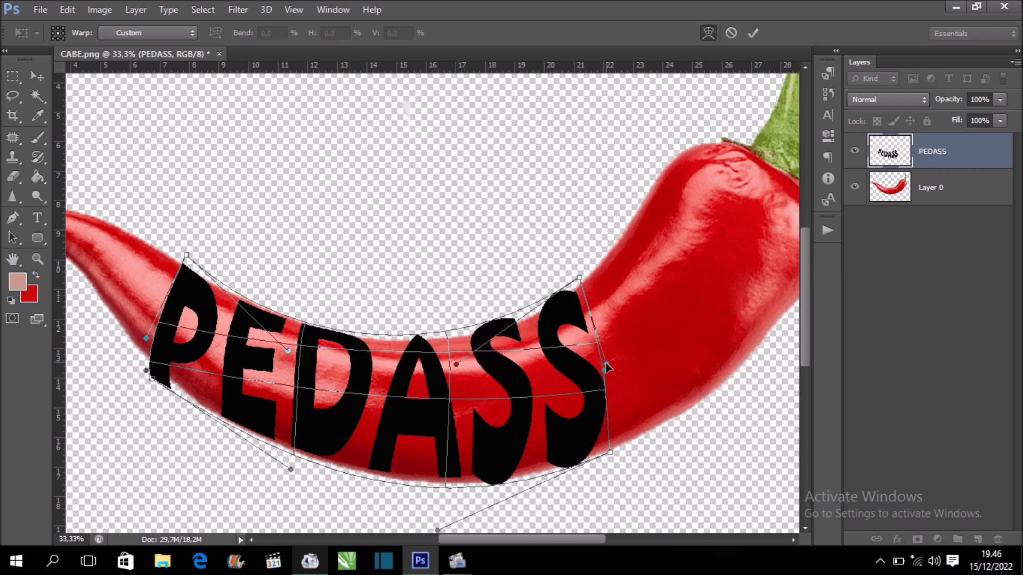
left_click_drag(296, 348, 300, 345)
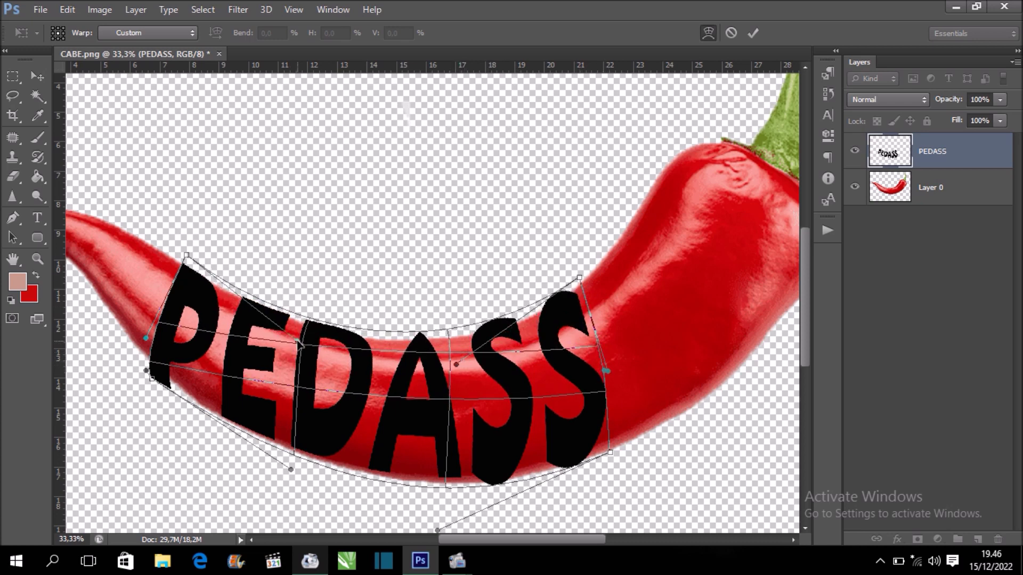
left_click_drag(146, 338, 147, 332)
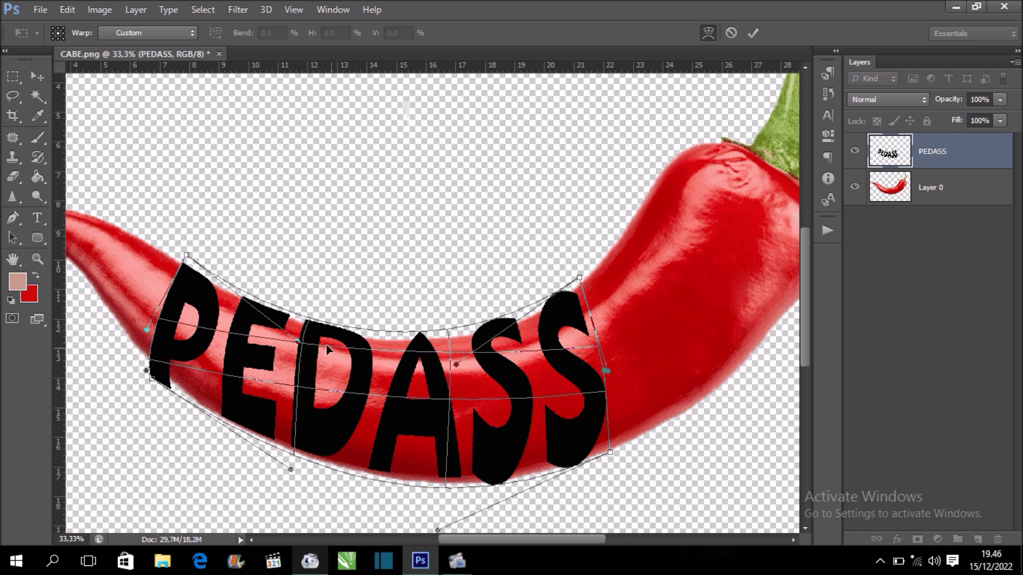
left_click_drag(298, 341, 299, 354)
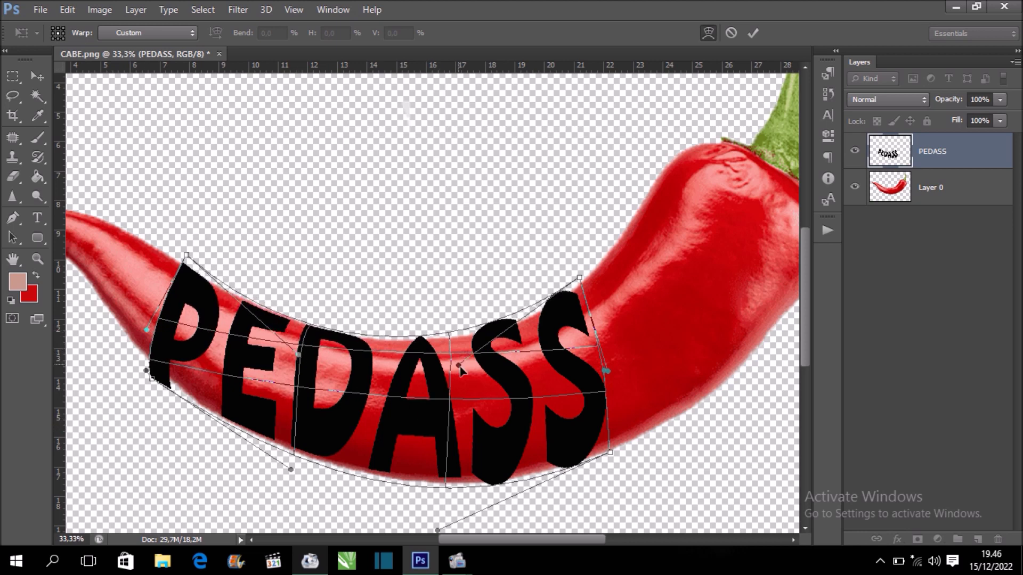
left_click_drag(457, 364, 463, 374)
left_click_drag(579, 278, 582, 286)
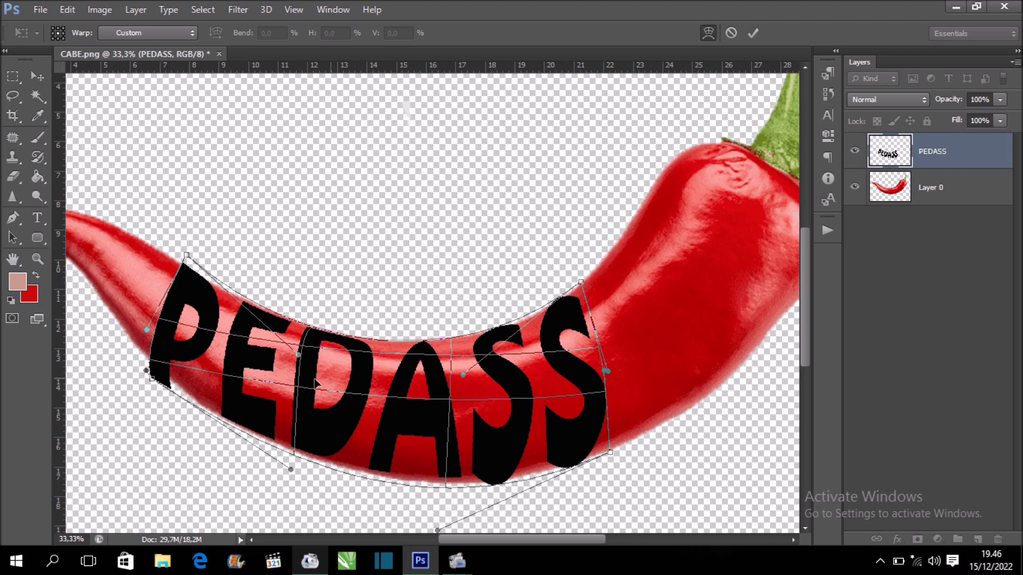
left_click_drag(147, 375, 152, 379)
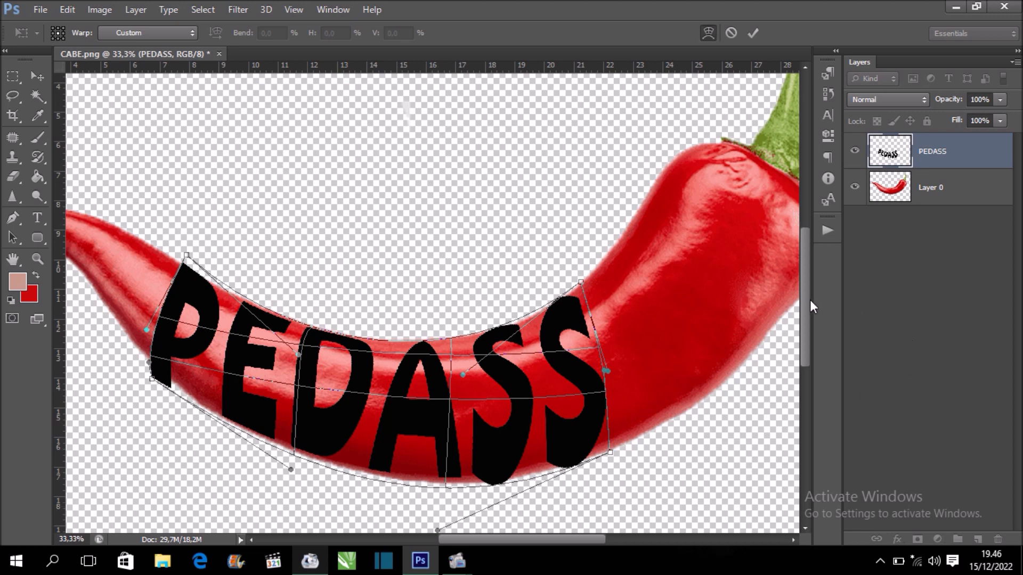
scroll(806, 312, "down", 4)
left_click_drag(381, 378, 381, 385)
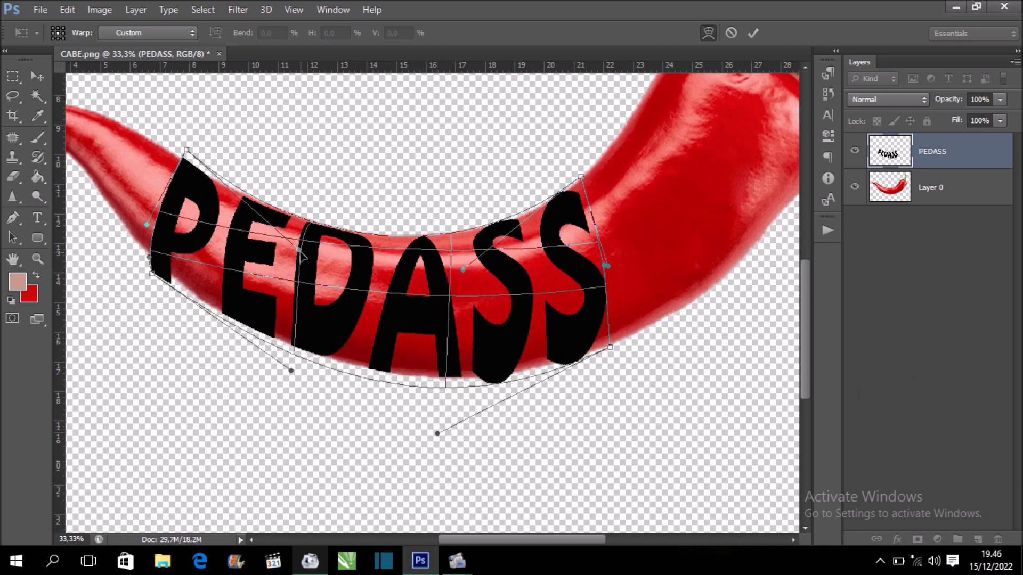
left_click_drag(299, 248, 303, 243)
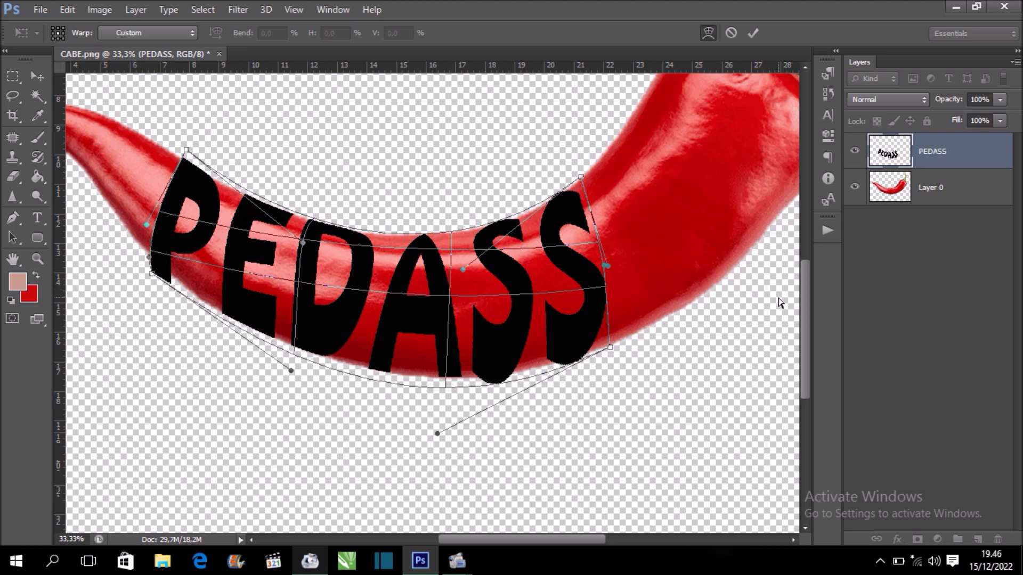
scroll(806, 301, "up", 1)
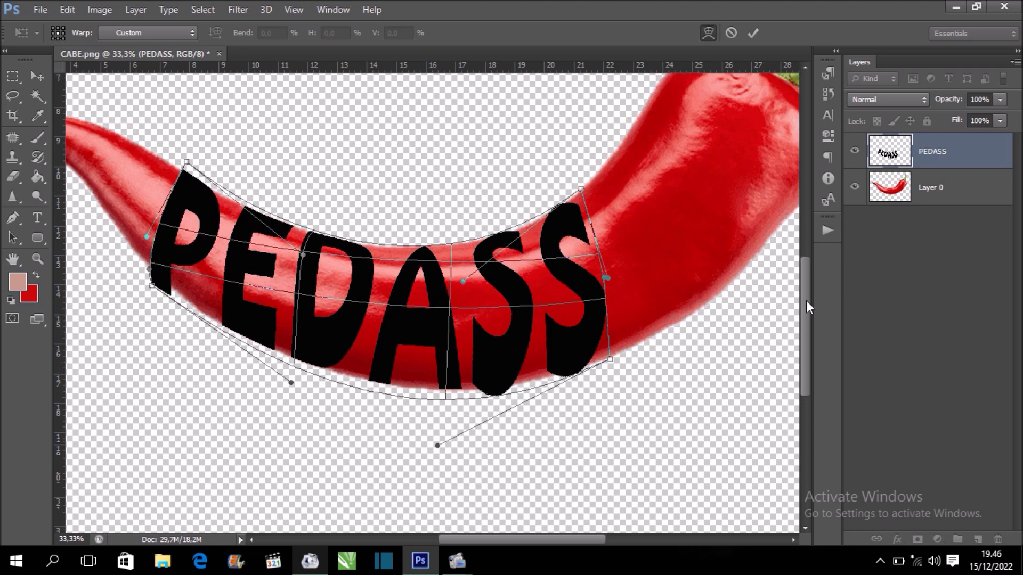
left_click(756, 30)
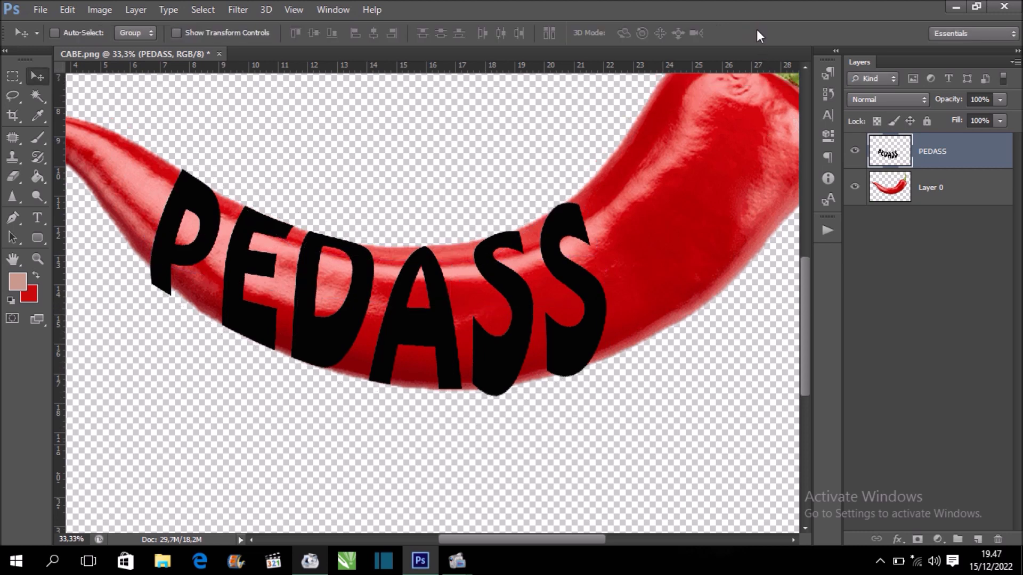
Mask Layer 0 with the PEDASS letter selection and hide the black text layer.
scroll(472, 249, "down", 1)
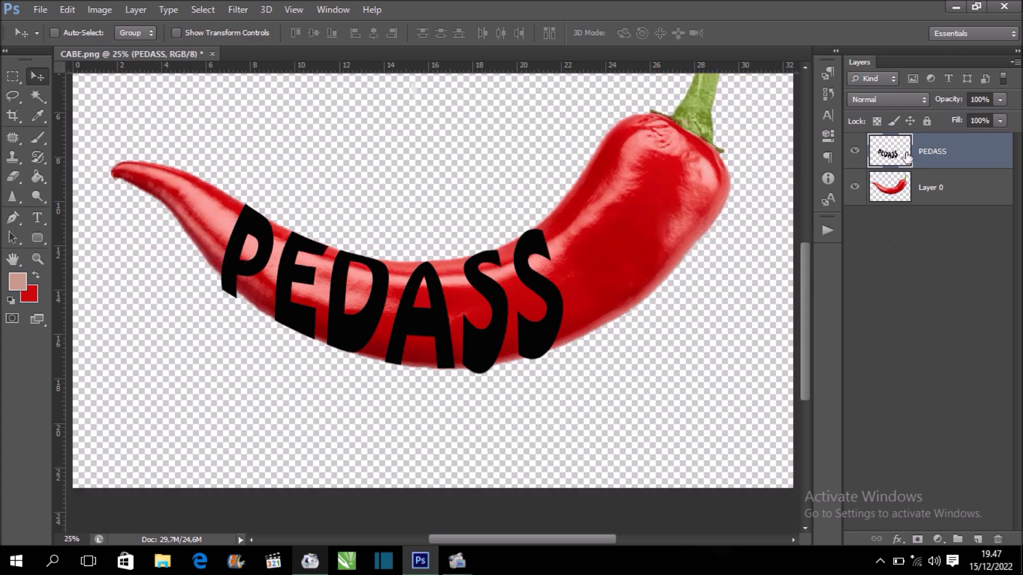
left_click(888, 152, "ctrl")
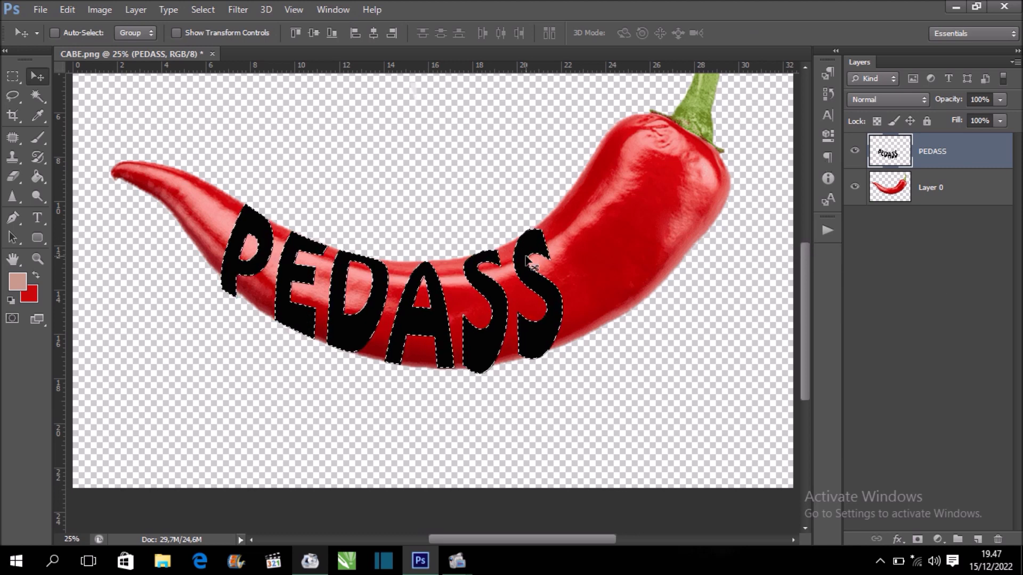
left_click(952, 196)
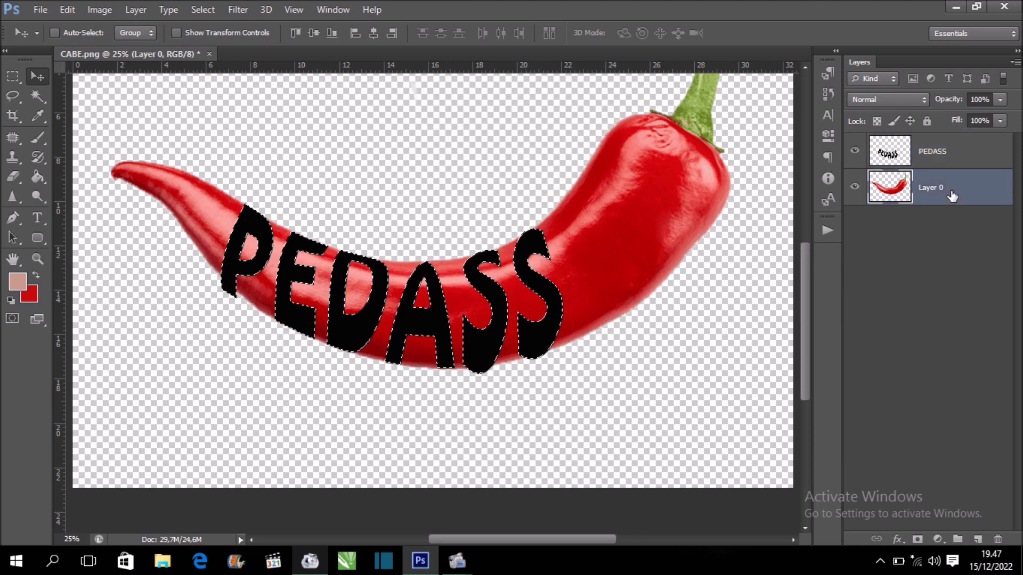
left_click(917, 540)
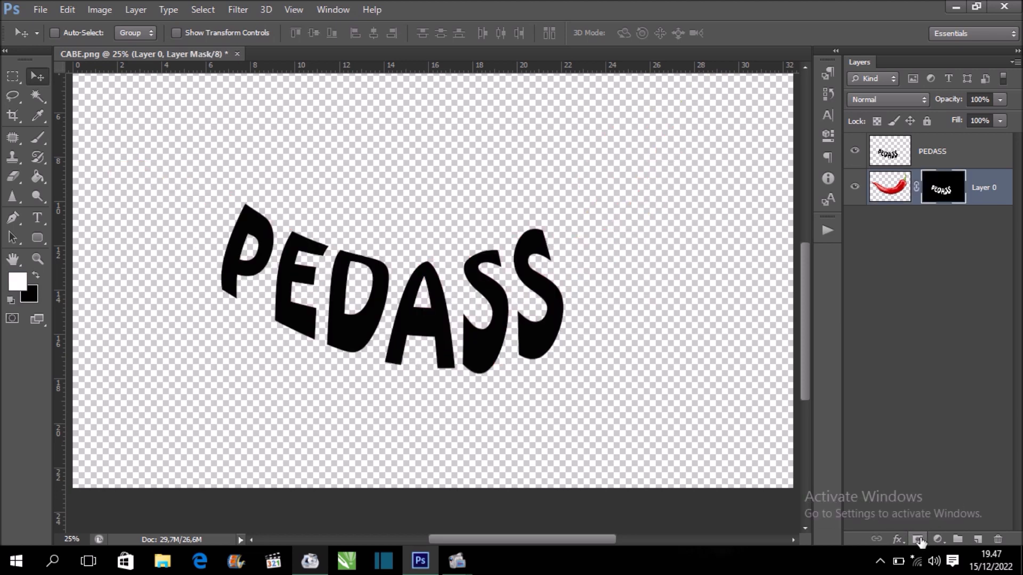
left_click(855, 155)
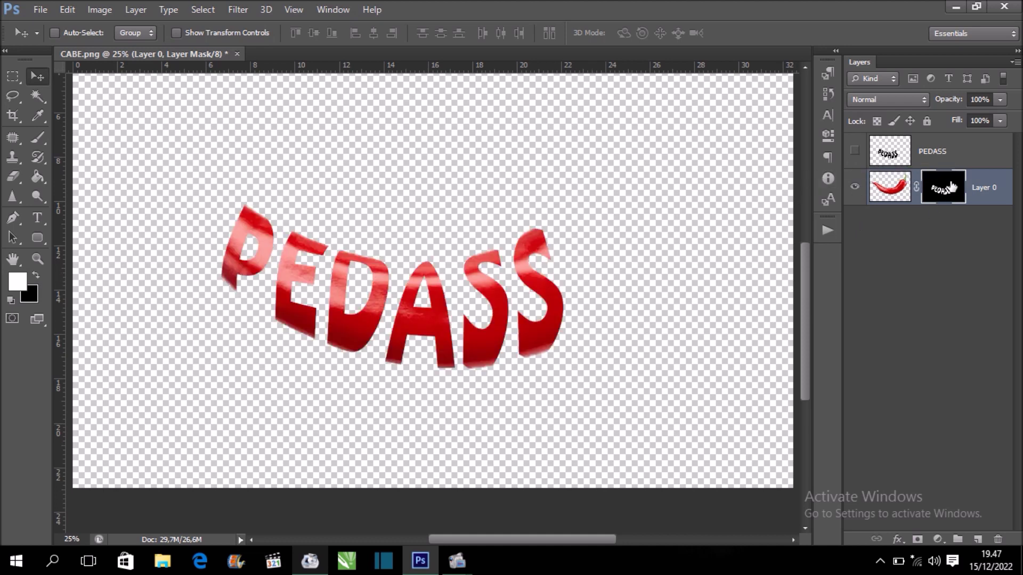
left_click(44, 136)
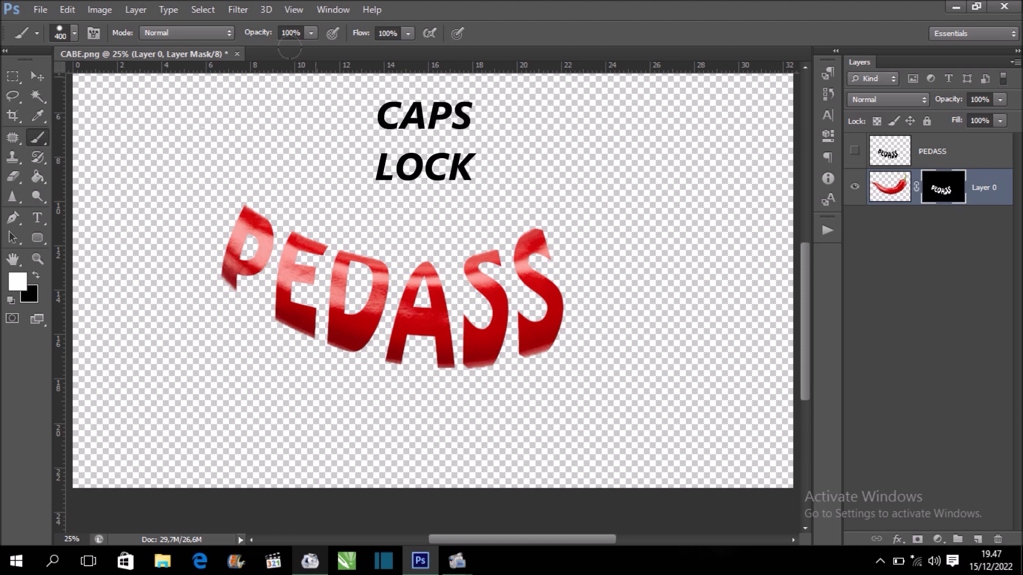
Adjust brush opacity and flow, then paint the mask to reveal the chilli left of P.
left_click(313, 33)
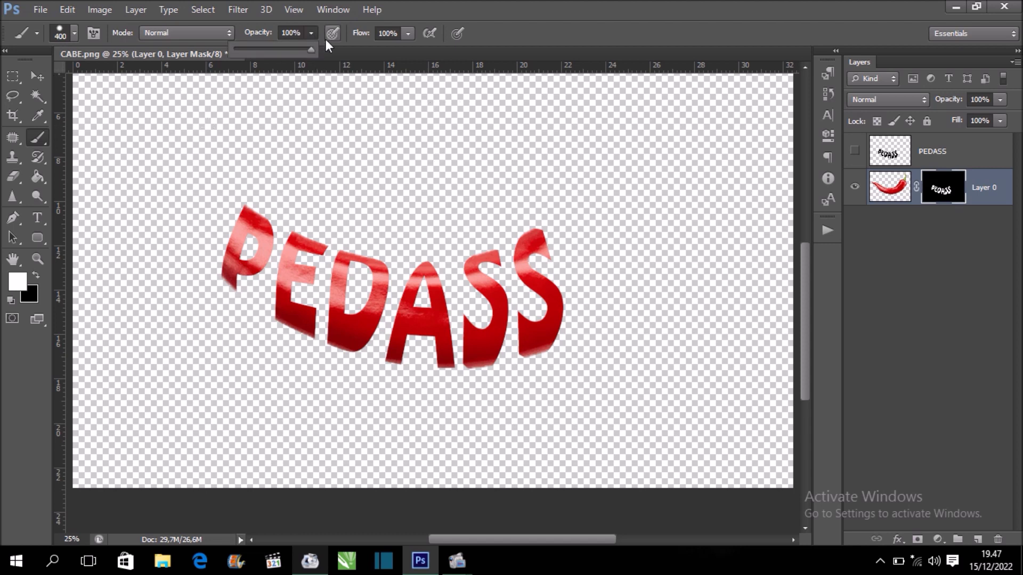
left_click(407, 33)
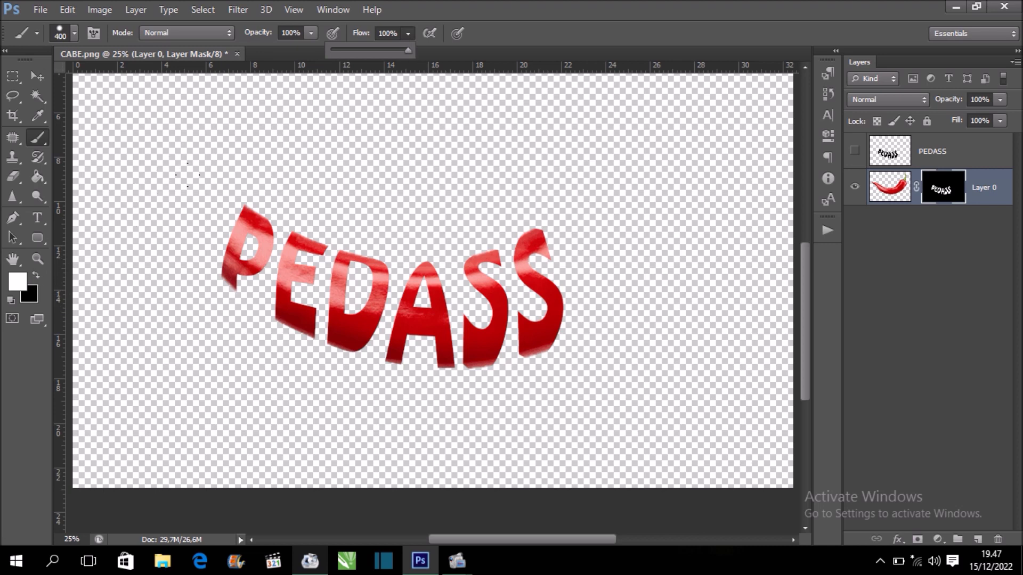
mouse_move(188, 175)
left_mouse_down()
mouse_move(164, 232)
mouse_move(108, 154)
left_mouse_up()
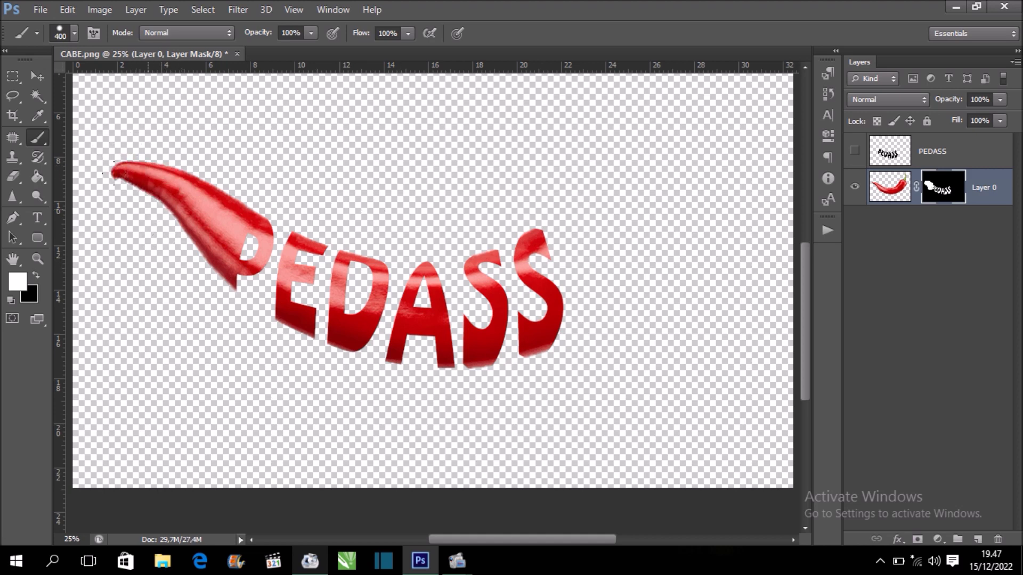
scroll(624, 256, "up", 1)
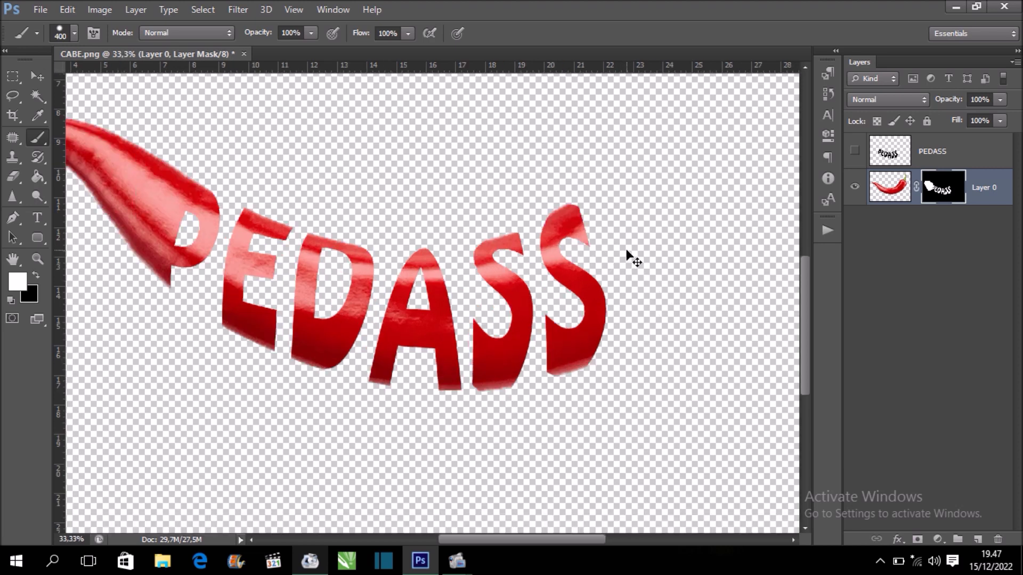
scroll(626, 249, "up", 1)
left_click_drag(597, 267, 467, 318)
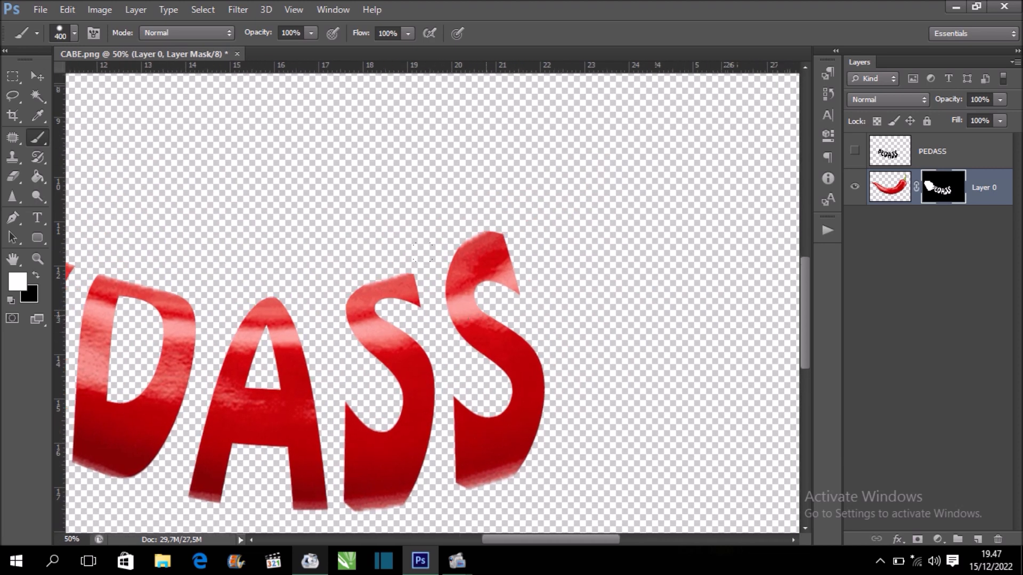
Paint the mask with 135–300 px brushes to reveal the chilli's top and right end.
right_click(628, 270)
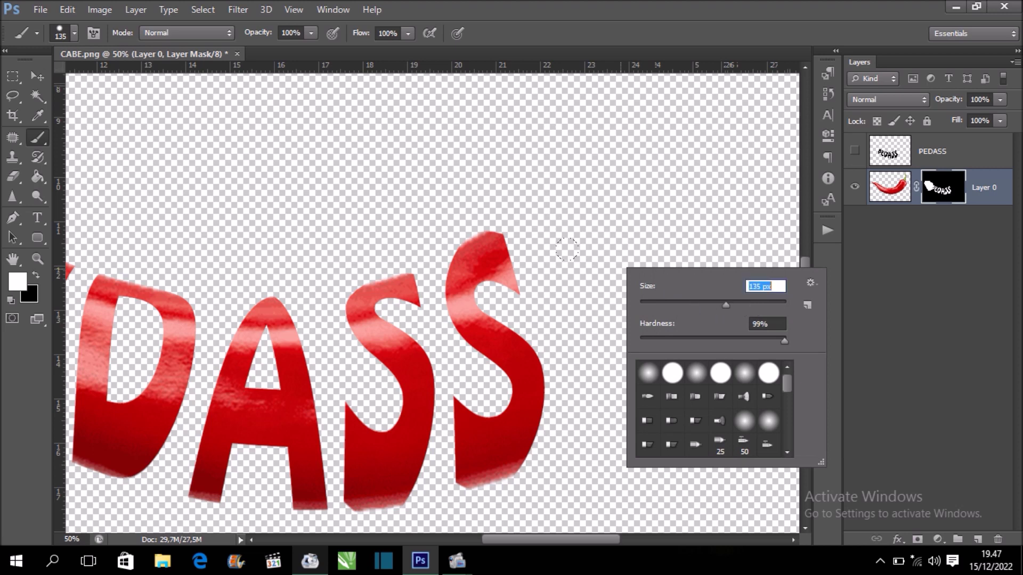
key("Return")
left_click_drag(496, 243, 498, 223)
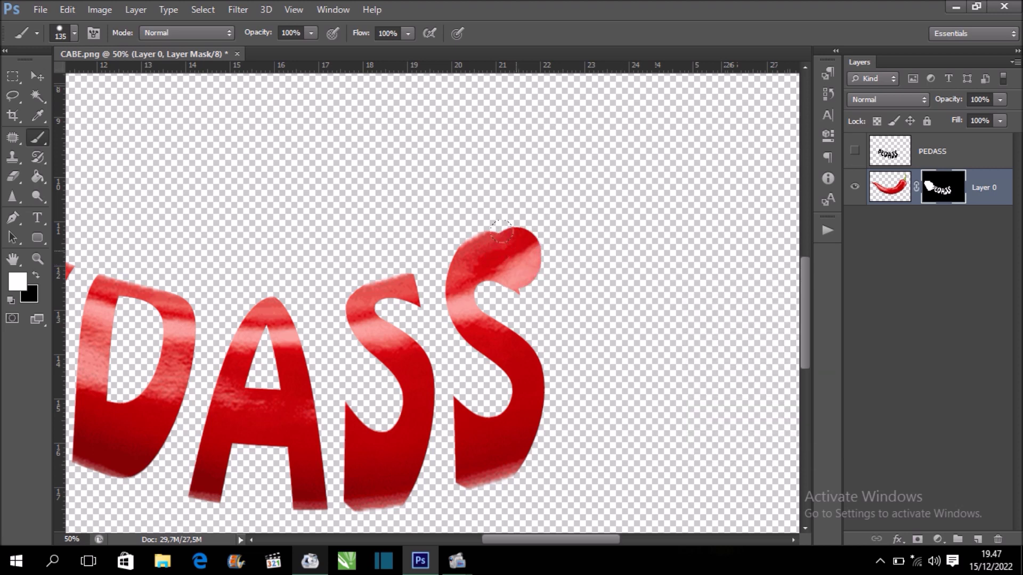
left_click_drag(479, 235, 535, 216)
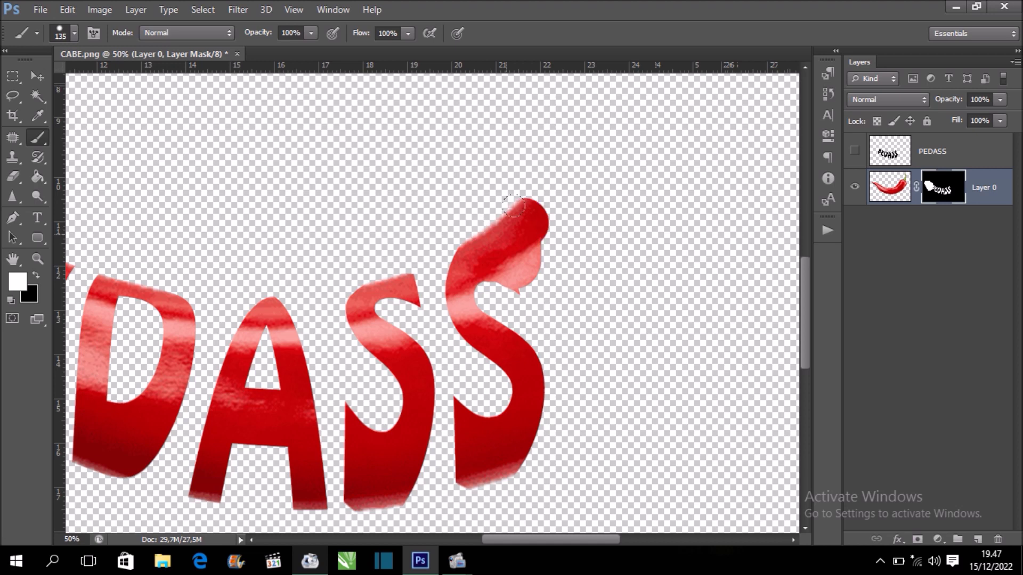
mouse_move(525, 267)
left_mouse_down()
mouse_move(515, 200)
mouse_move(492, 164)
mouse_move(446, 170)
mouse_move(496, 240)
mouse_move(520, 309)
mouse_move(507, 357)
mouse_move(477, 354)
mouse_move(528, 298)
mouse_move(506, 160)
mouse_move(490, 247)
mouse_move(502, 261)
mouse_move(485, 197)
mouse_move(554, 362)
mouse_move(527, 421)
mouse_move(495, 194)
left_mouse_up()
scroll(495, 194, "up", 1)
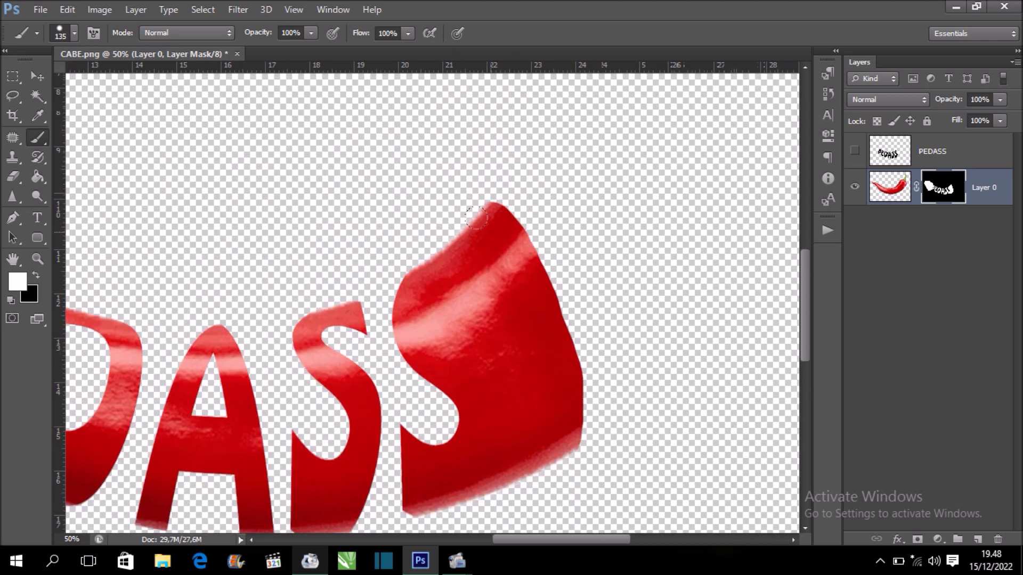
scroll(495, 237, "down", 2)
left_click_drag(506, 244, 529, 223)
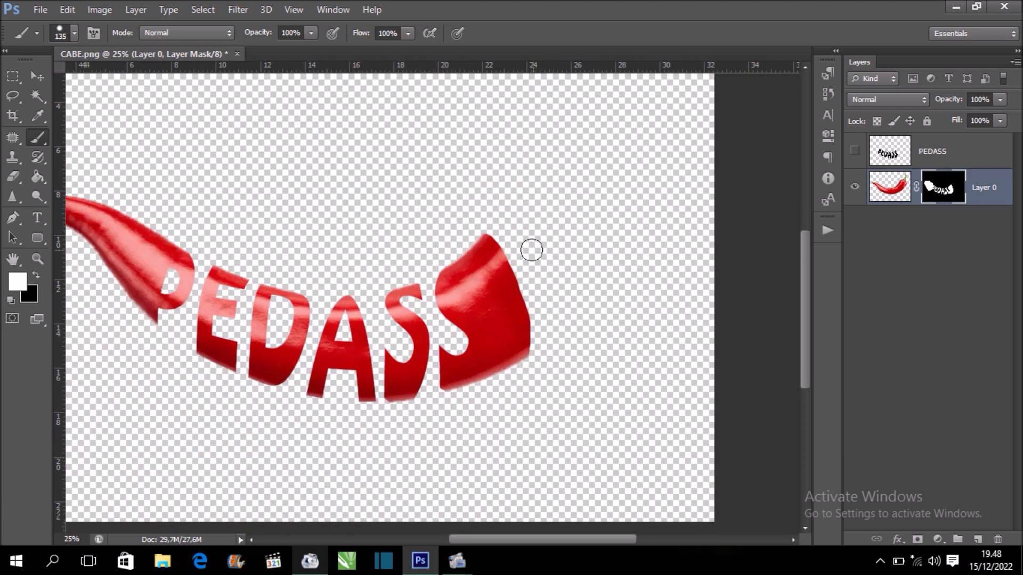
key("bracketright")
key("bracketright")
key("bracketright")
key("bracketright")
key("bracketright")
mouse_move(491, 222)
left_mouse_down()
mouse_move(533, 346)
mouse_move(502, 185)
mouse_move(582, 240)
mouse_move(606, 140)
mouse_move(604, 149)
left_mouse_up()
key("bracketright")
key("bracketright")
key("ctrl+minus")
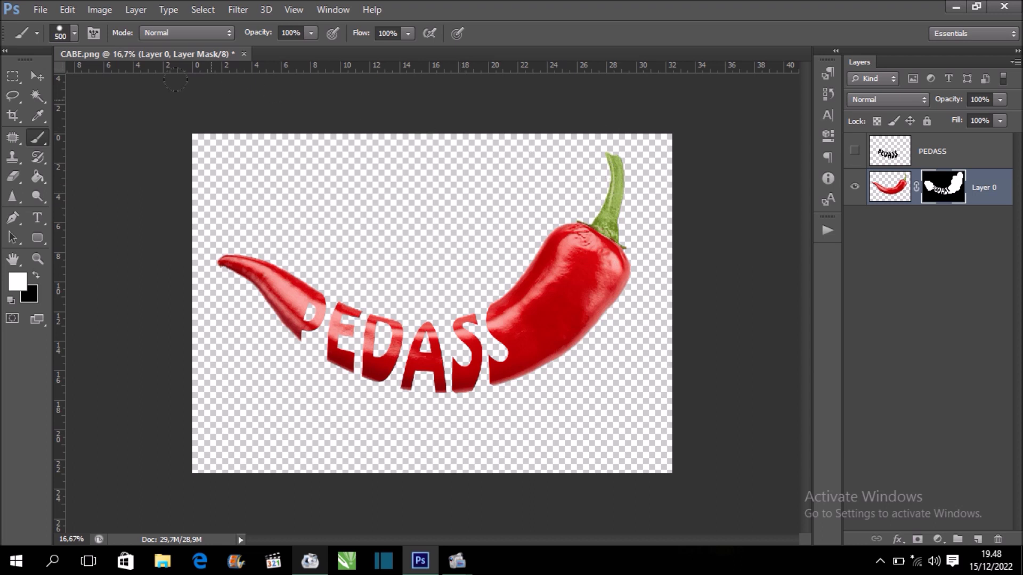
left_click(39, 75)
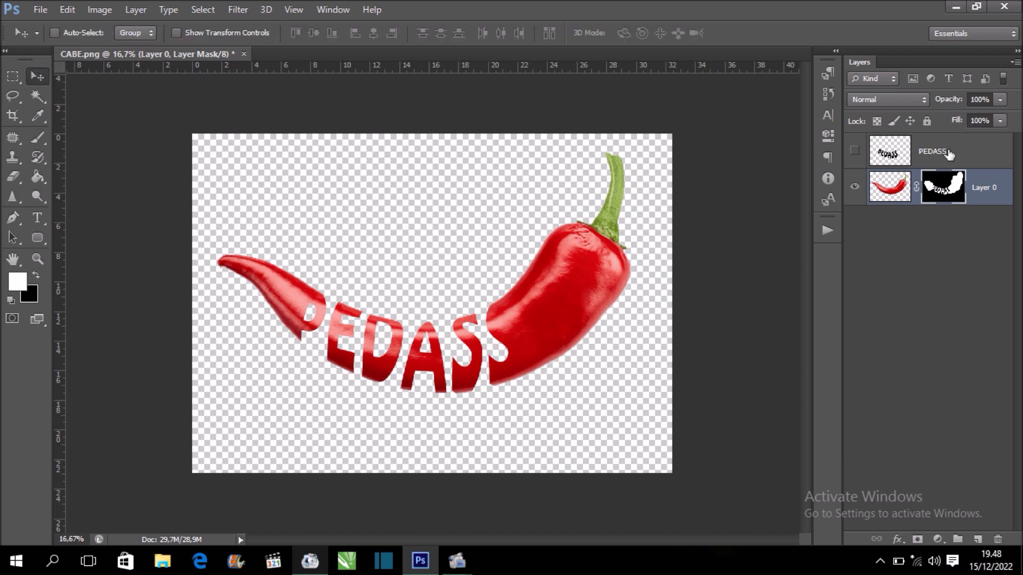
Delete the hidden PEDASS text layer by dragging it to the trash icon.
left_click(950, 153)
left_click_drag(950, 154, 997, 538)
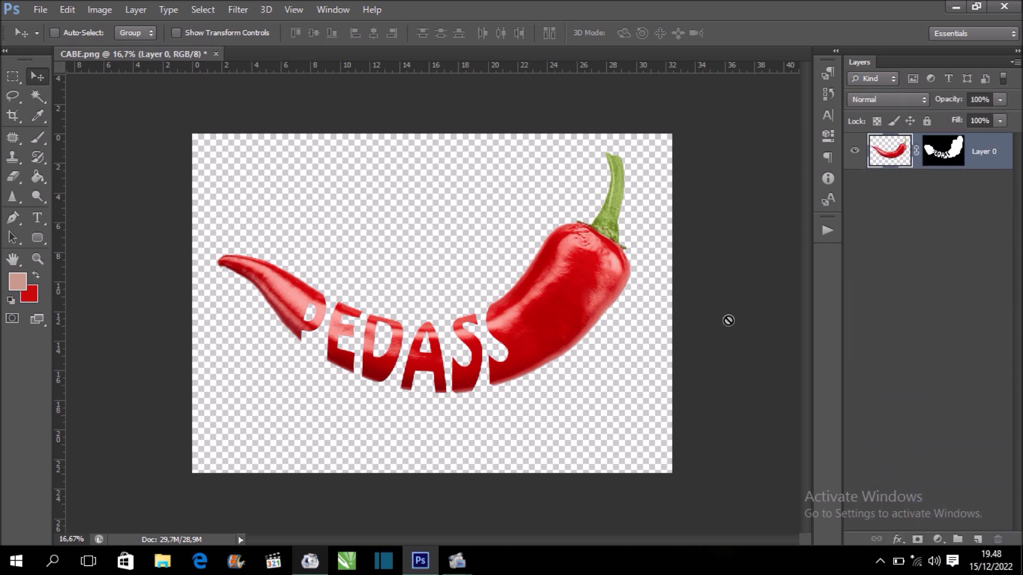
key("ctrl+minus")
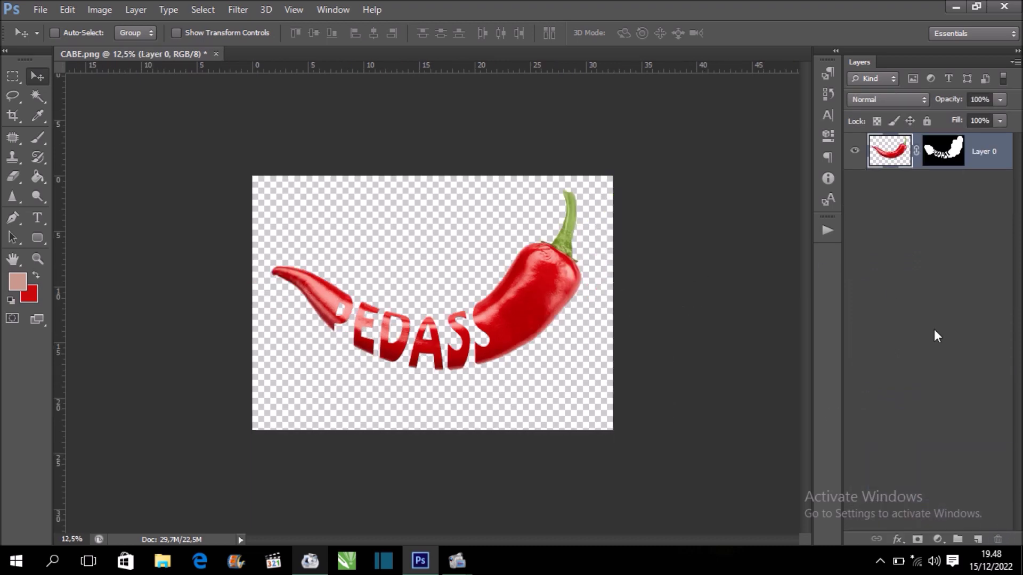
Add a pale cream #f3e7be Solid Color fill layer beneath Layer 0.
left_click(936, 540)
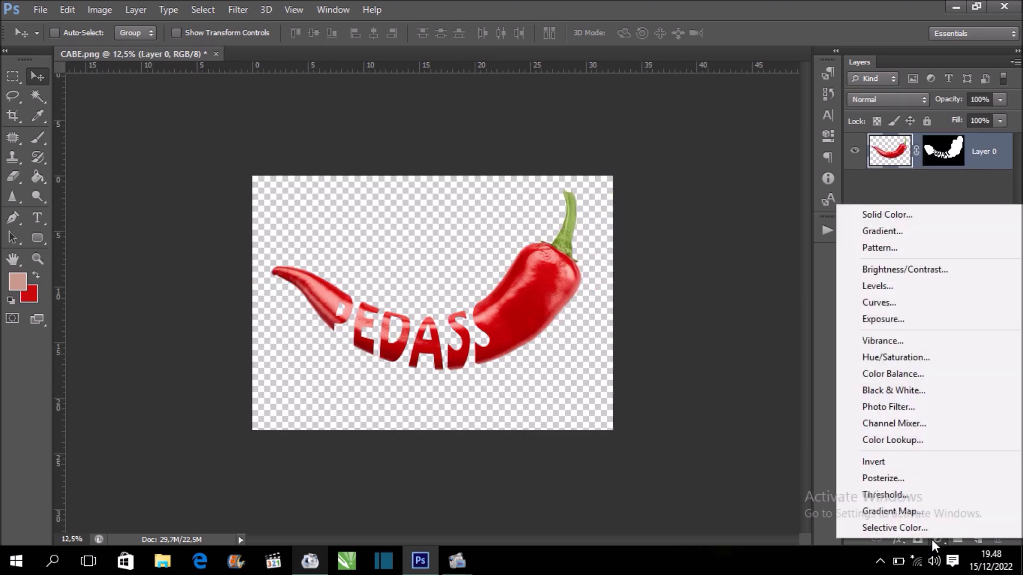
left_click(948, 216)
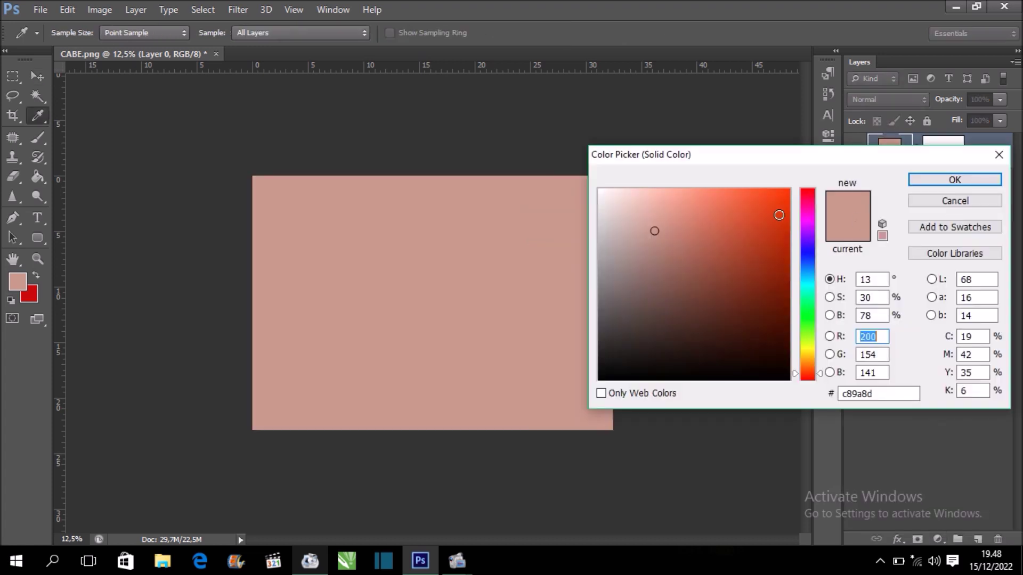
left_click(808, 356)
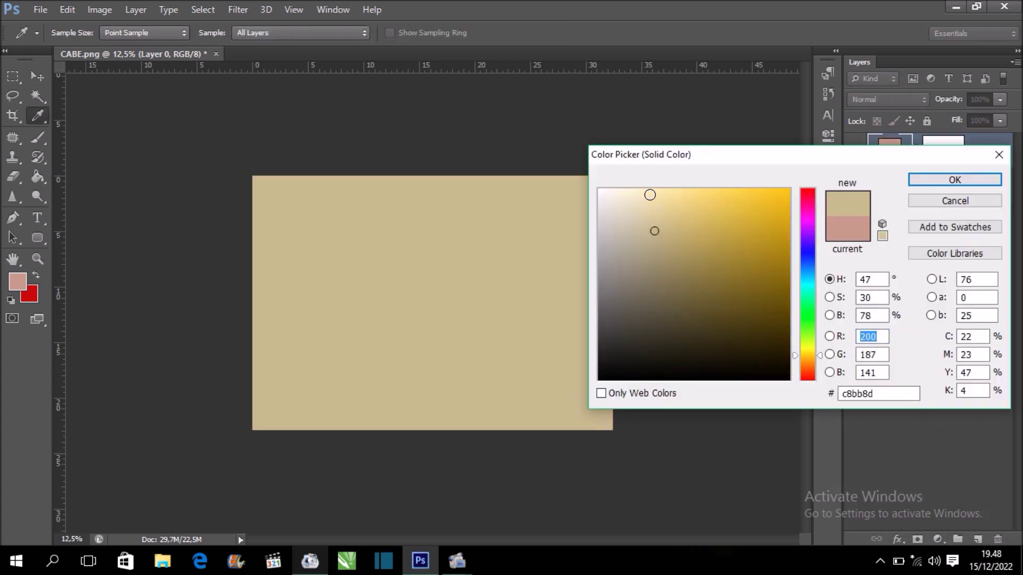
left_click_drag(639, 189, 630, 190)
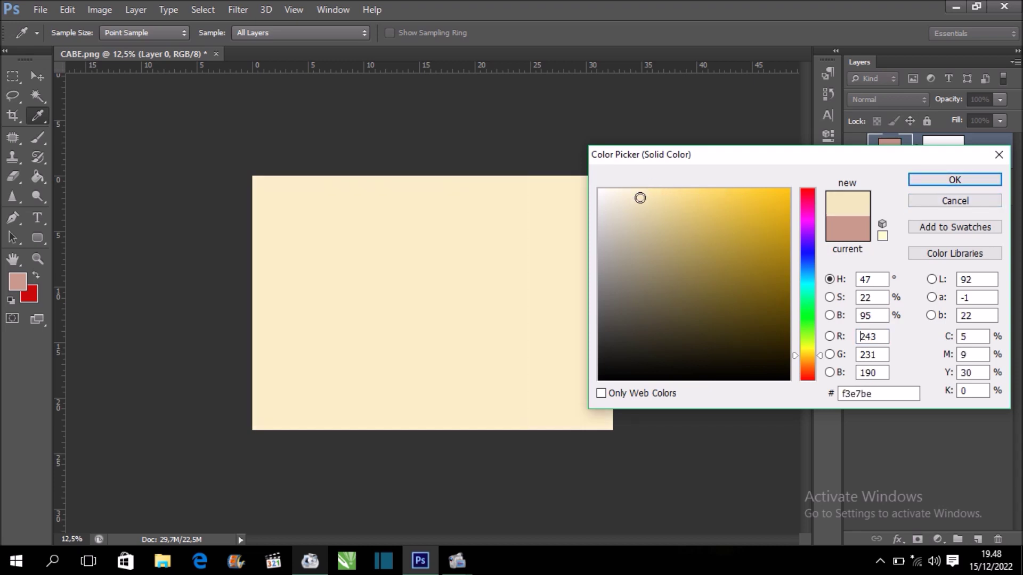
left_click(944, 185)
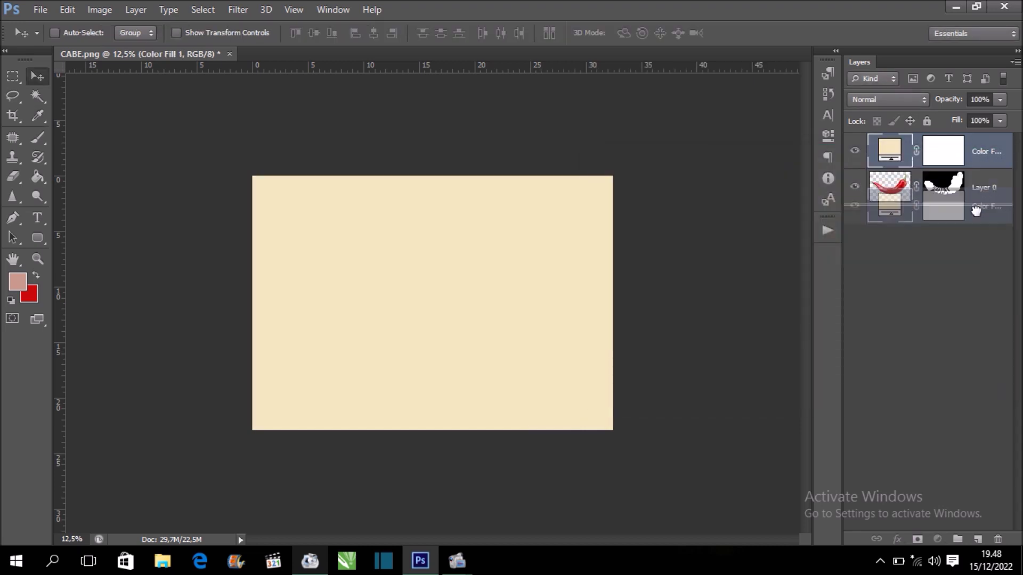
left_click_drag(986, 154, 977, 235)
key("ctrl+0")
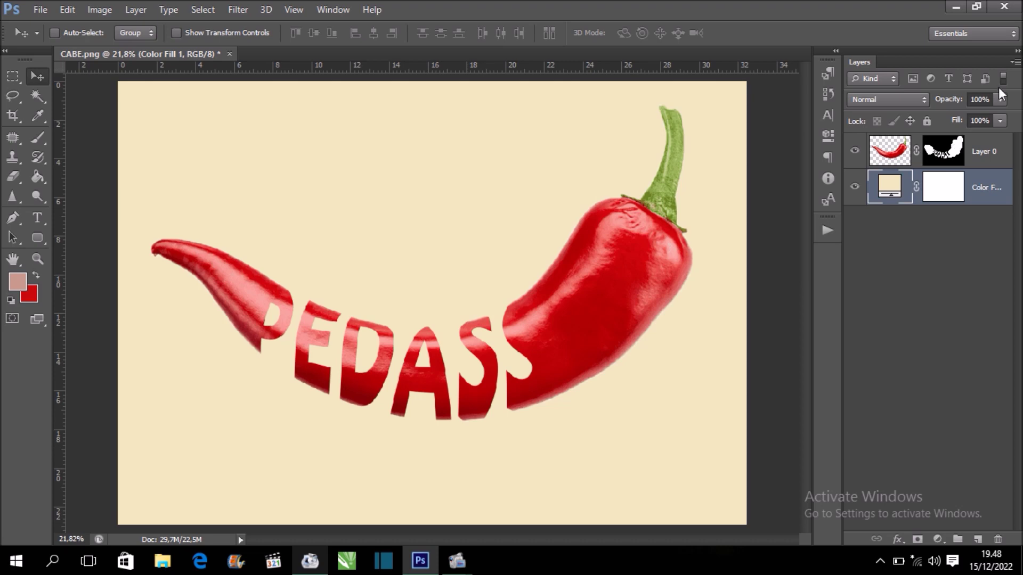
left_click(1016, 66)
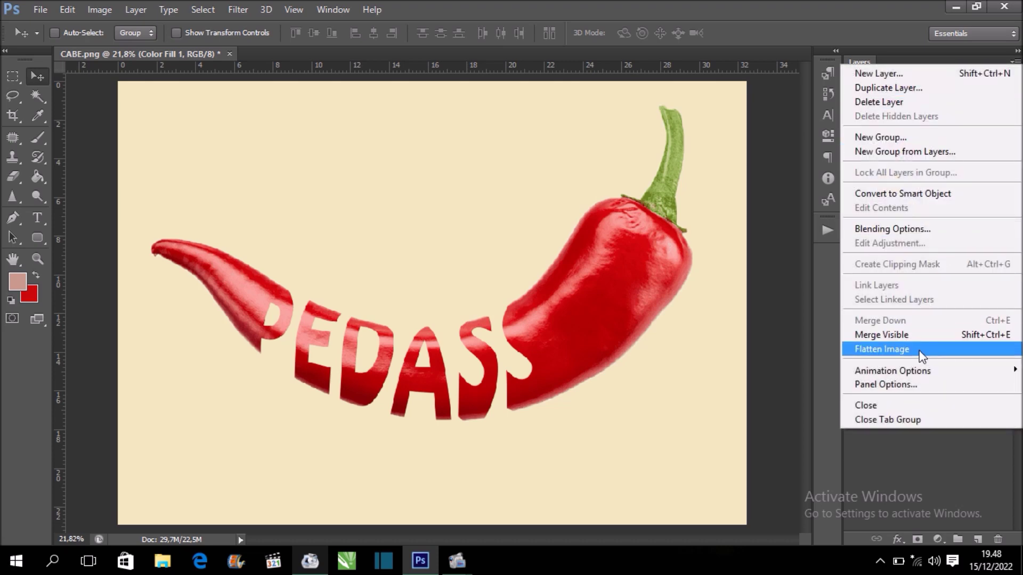
Open the Layers panel options menu to reach Flatten Image for the chilli and cream layers.
left_click(922, 355)
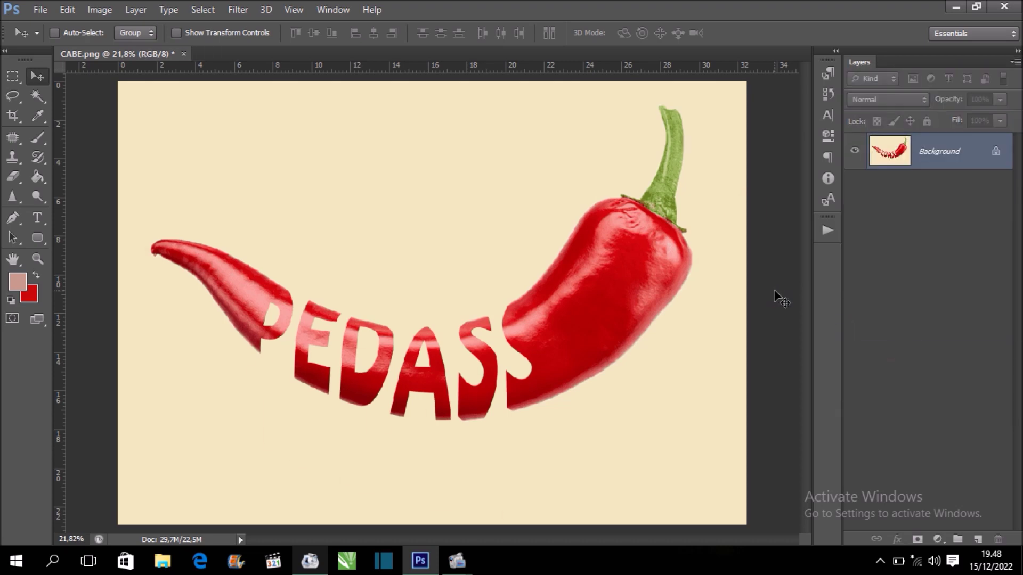